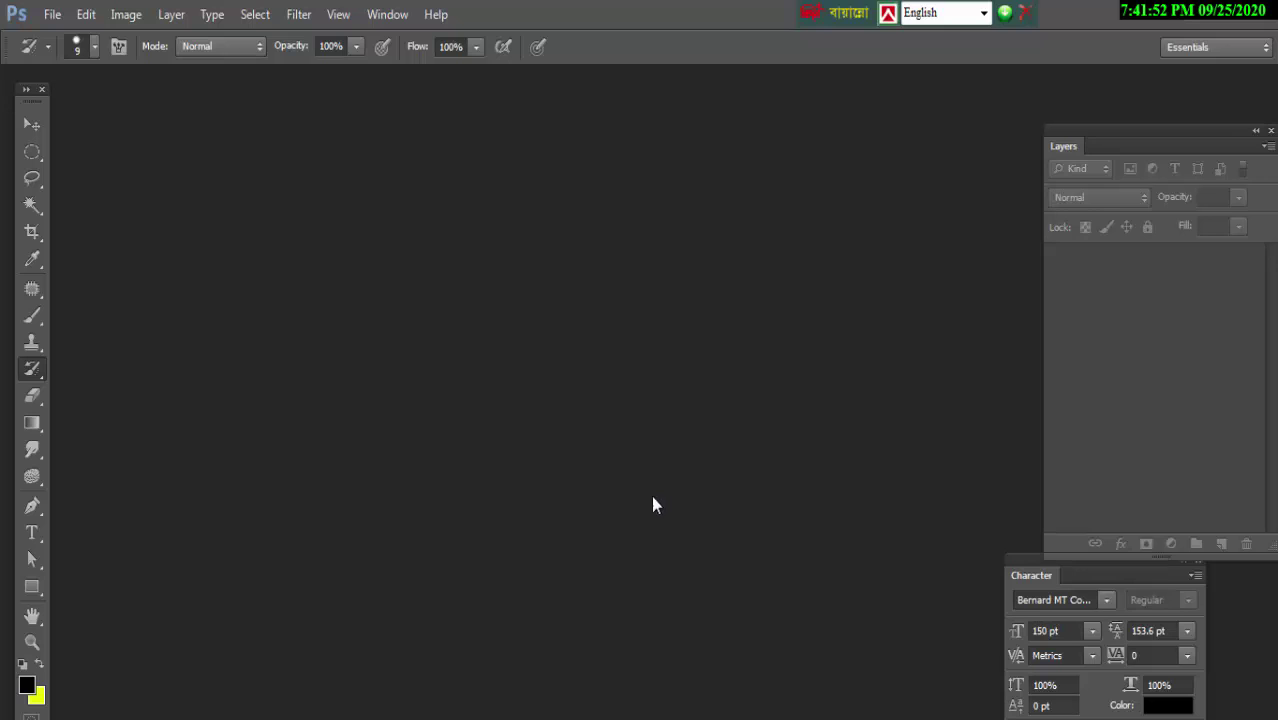
# - Open the lips photo yyy.jpg from the Desktop listing
pyautogui.moveTo(1025, 559); pyautogui.dragTo(1094, 582)
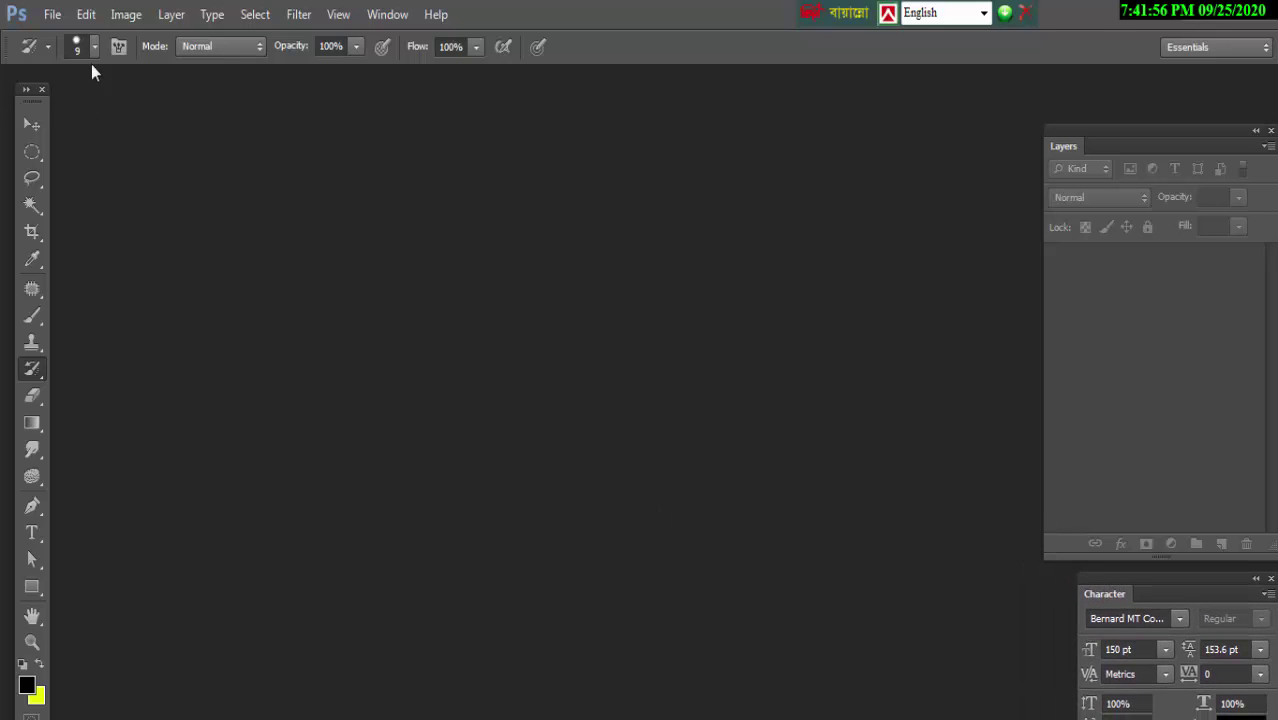
pyautogui.click(52, 14)
pyautogui.click(55, 48)
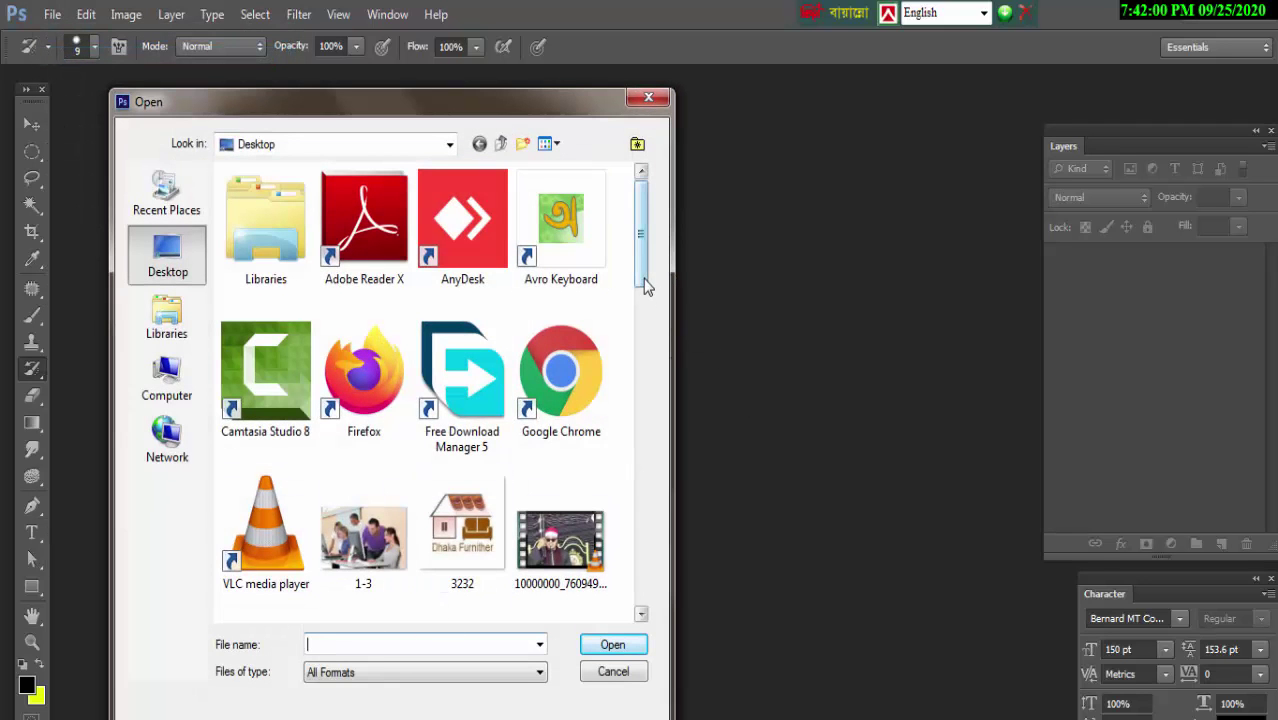
pyautogui.moveTo(644, 277); pyautogui.dragTo(655, 491)
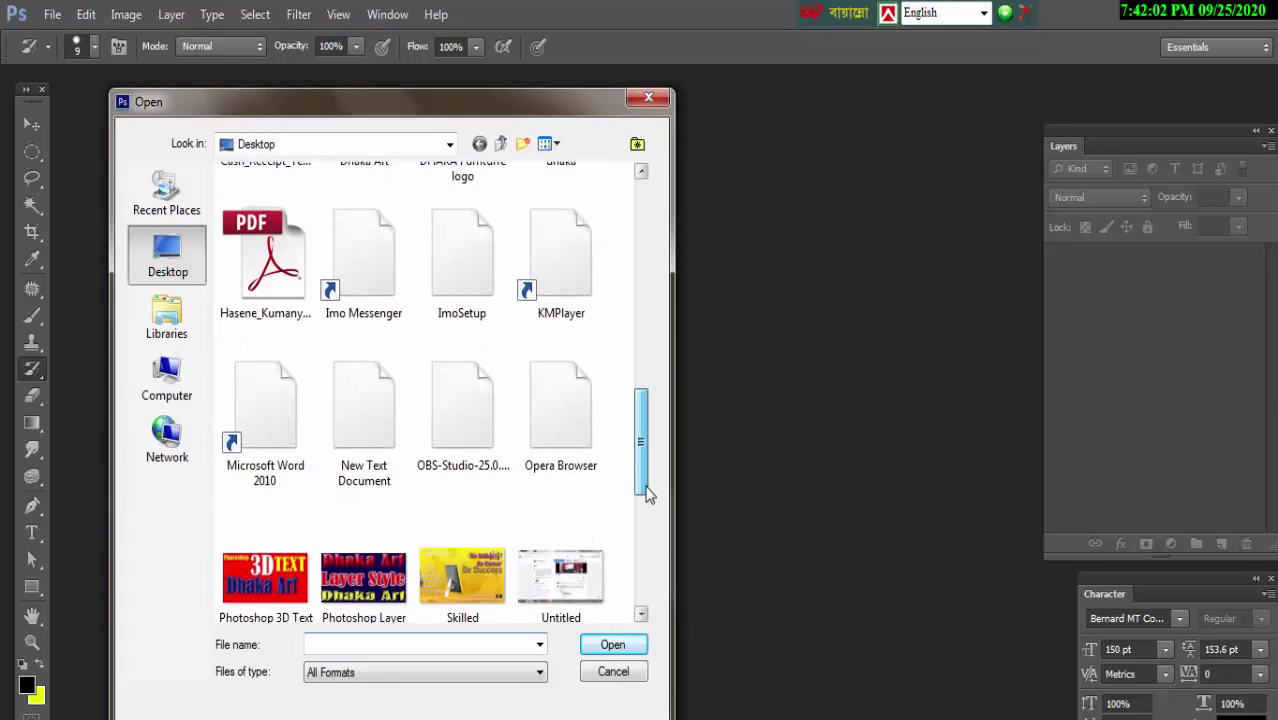
pyautogui.scroll(-5, 642, 480)
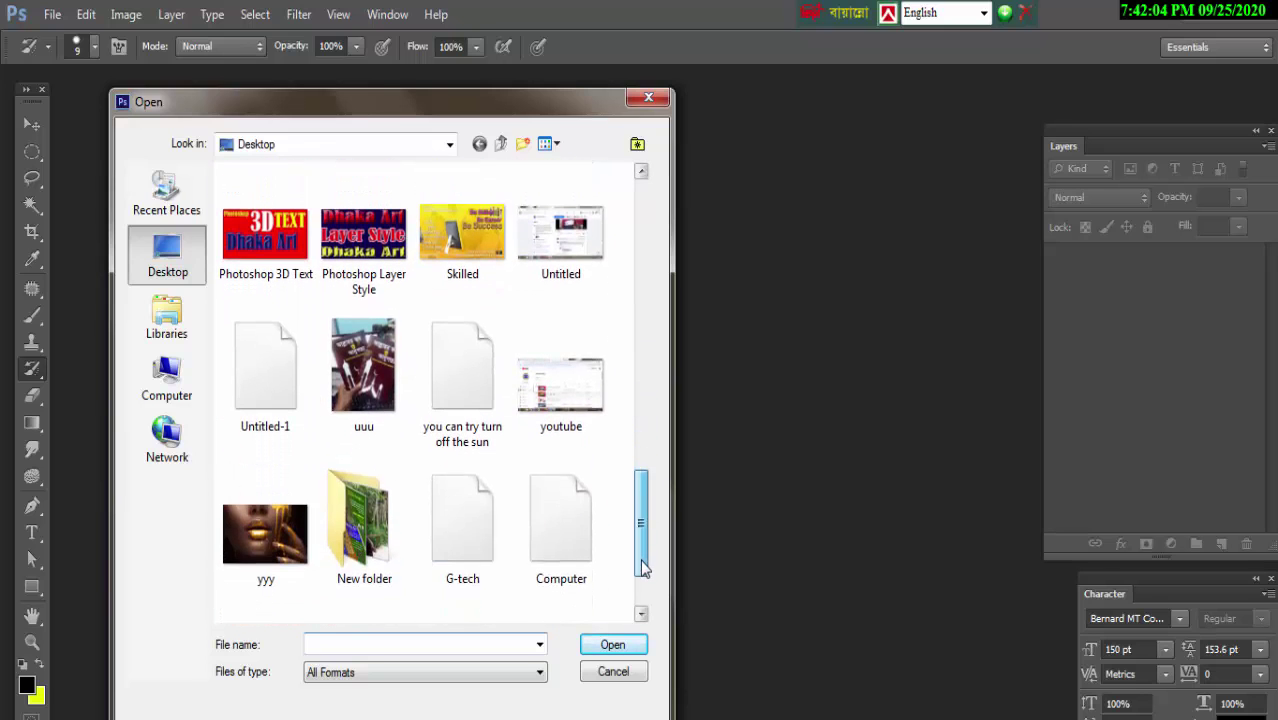
pyautogui.doubleClick(267, 488)
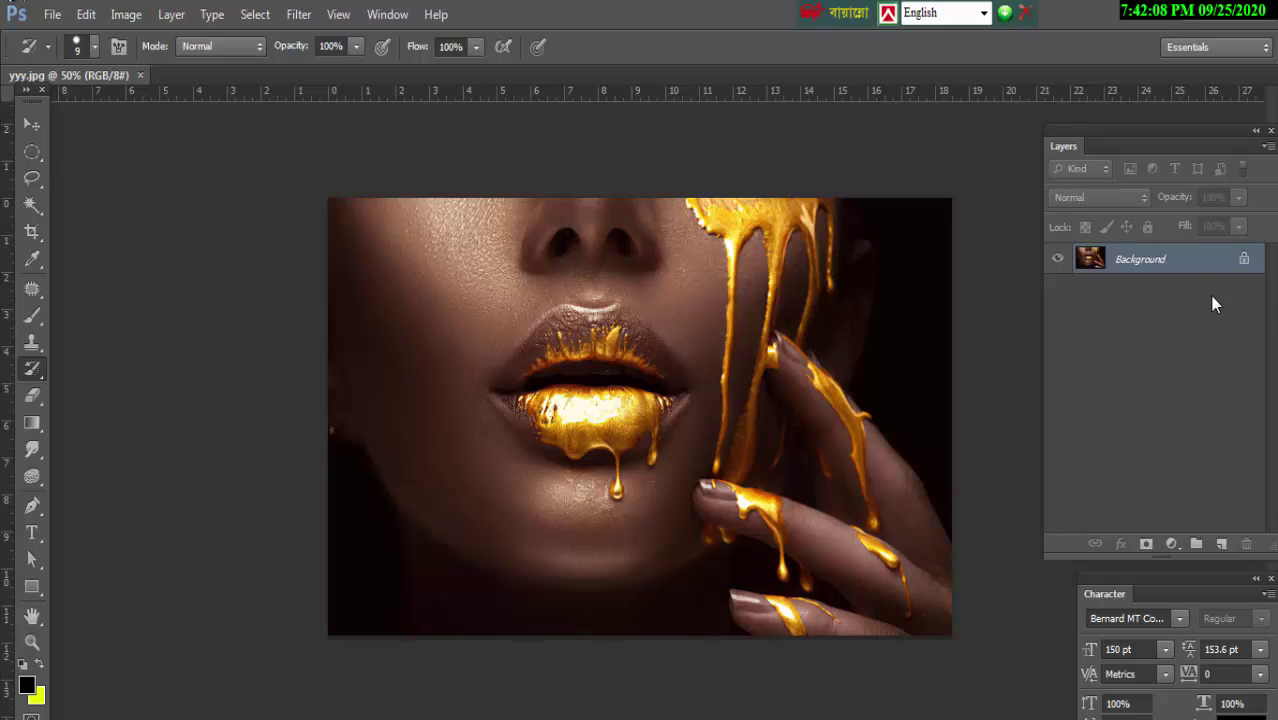
# - Duplicate the Background layer into Layer 1 with Ctrl+J
pyautogui.hotkey('ctrl', 'j')
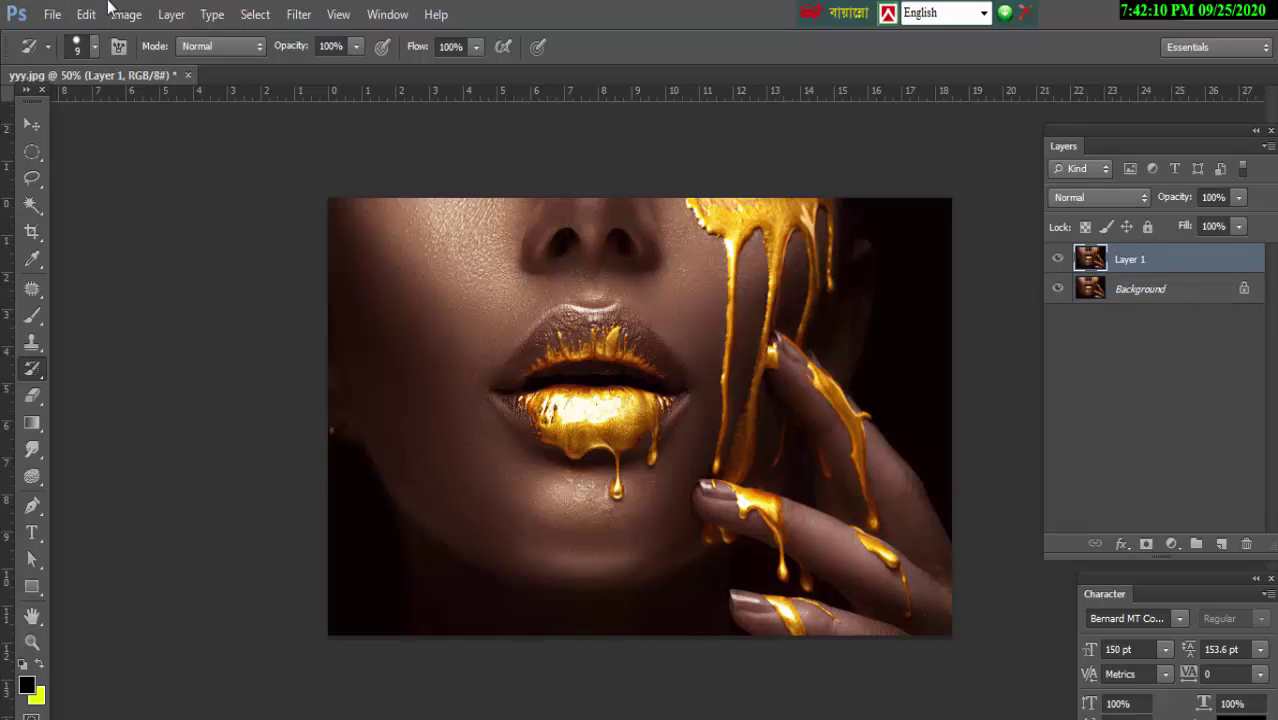
pyautogui.click(170, 16)
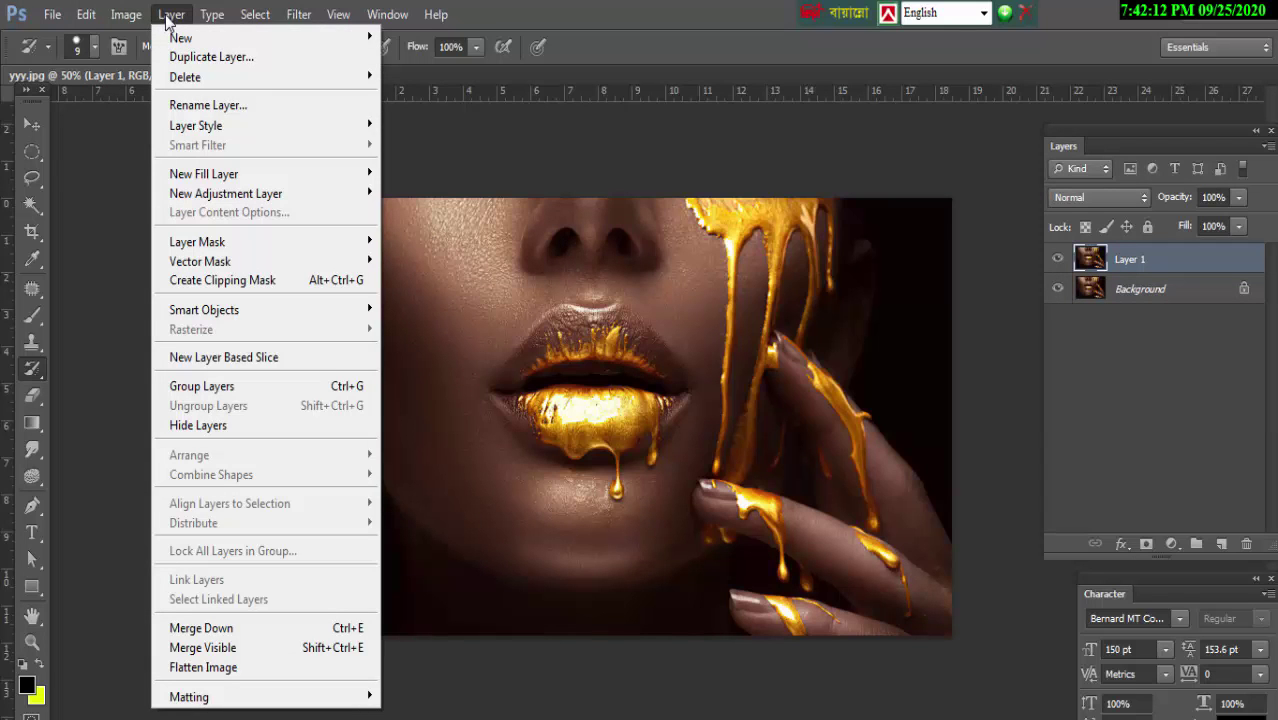
pyautogui.click(125, 15)
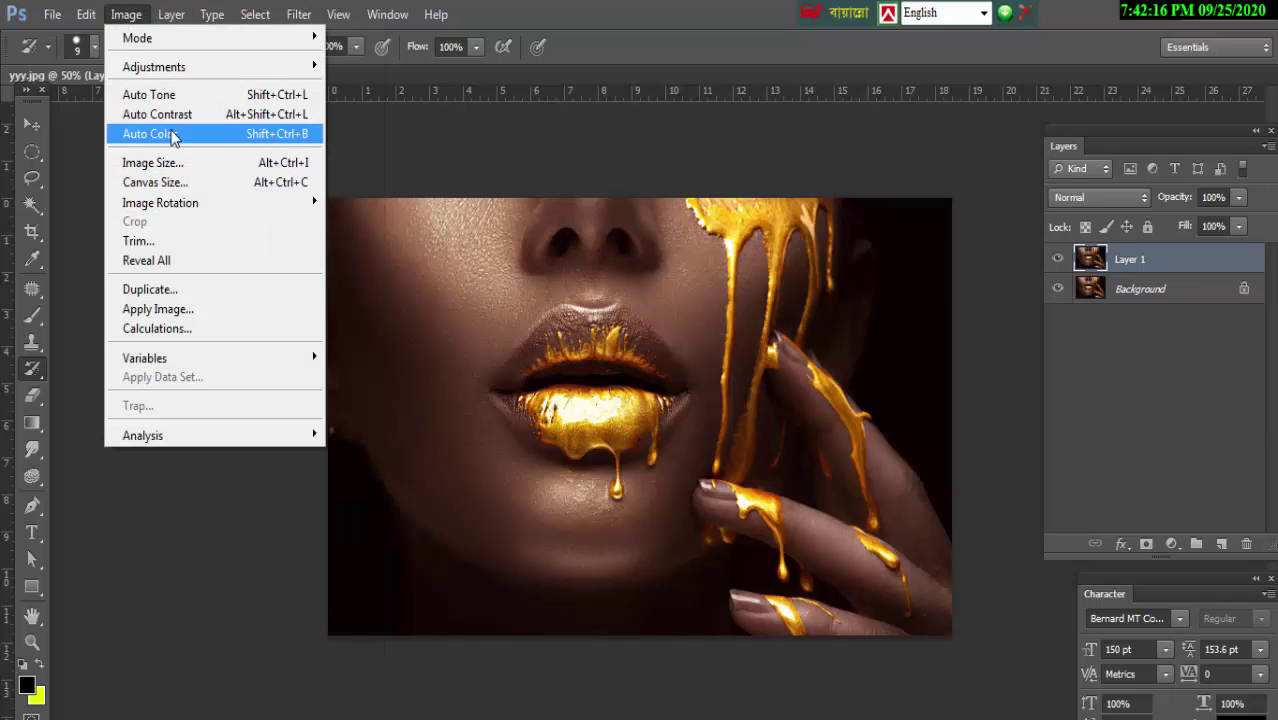
pyautogui.moveTo(154, 66)
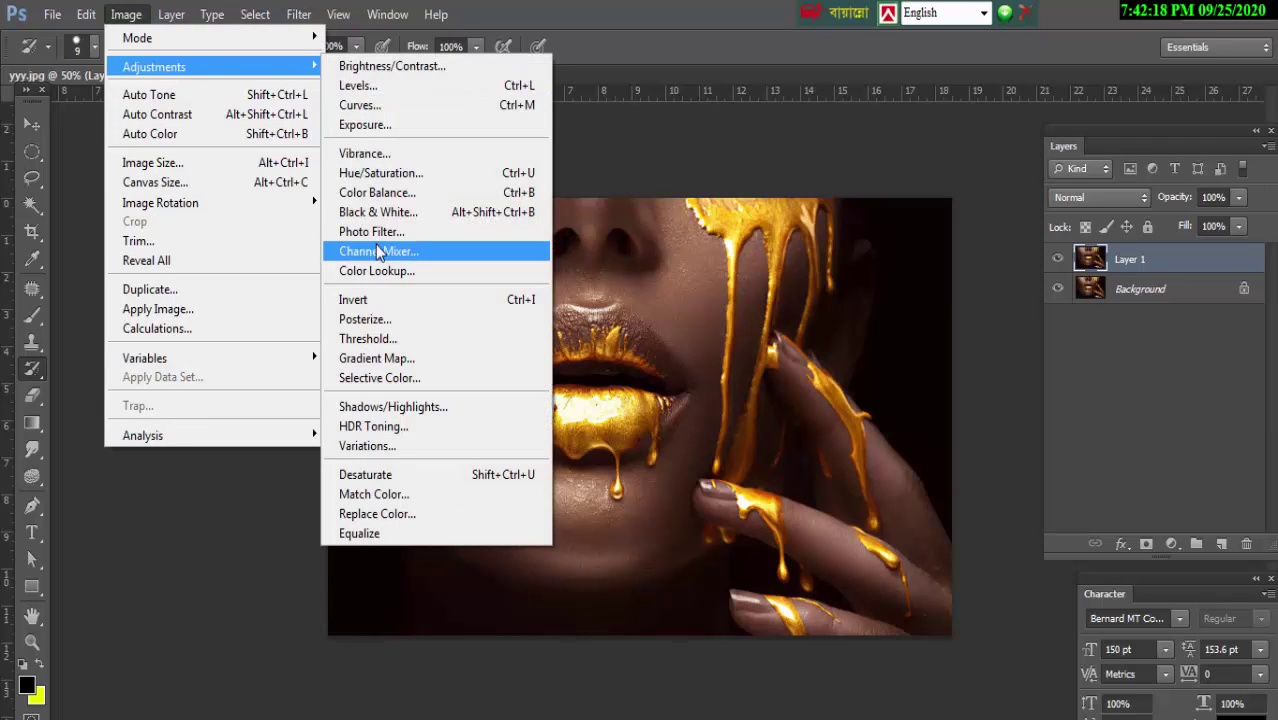
# - Apply Black & White to Layer 1: Reds 15, Yellows 4, Greens 17, Cyans 38, Magentas 28
pyautogui.click(371, 215)
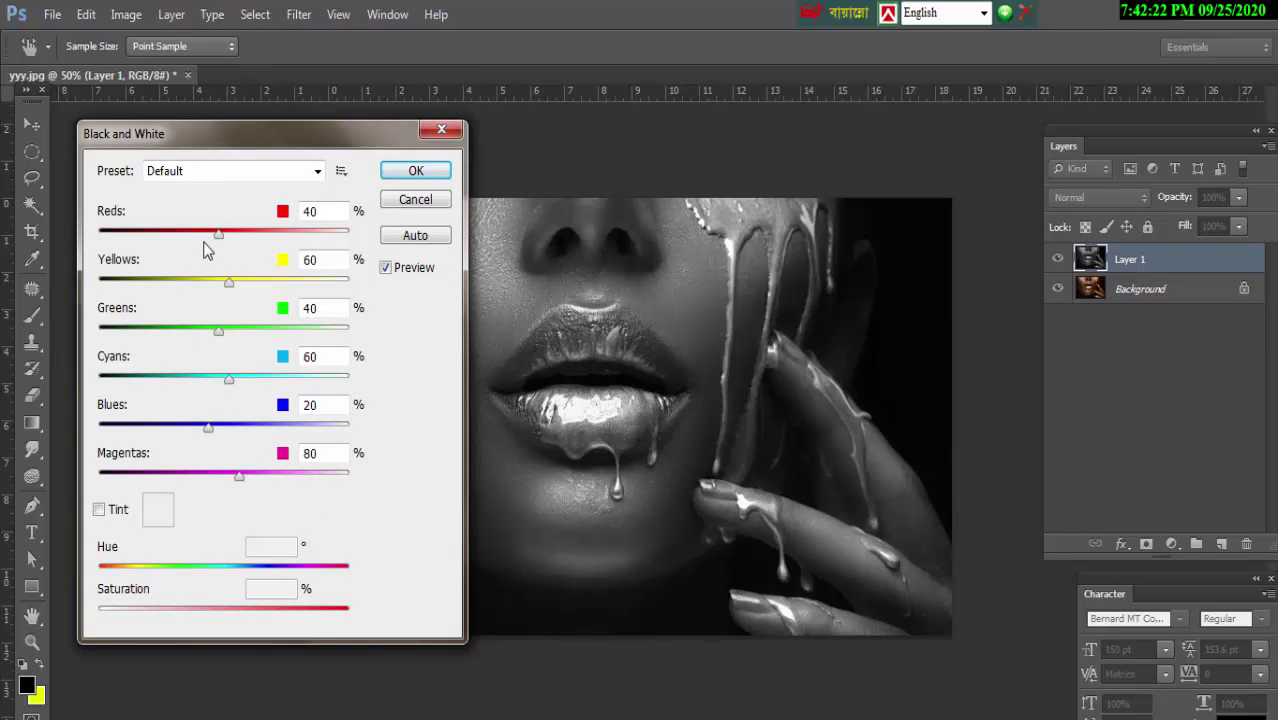
pyautogui.moveTo(214, 238); pyautogui.dragTo(206, 239)
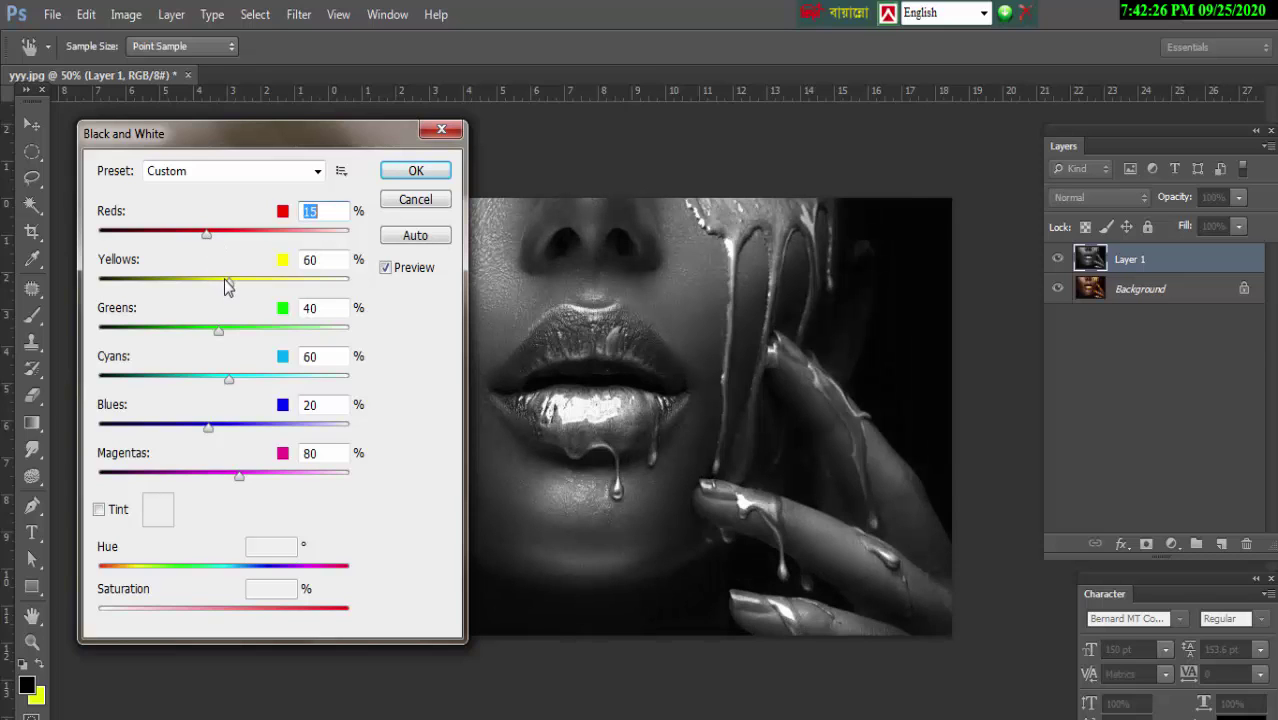
pyautogui.moveTo(219, 283); pyautogui.dragTo(199, 283)
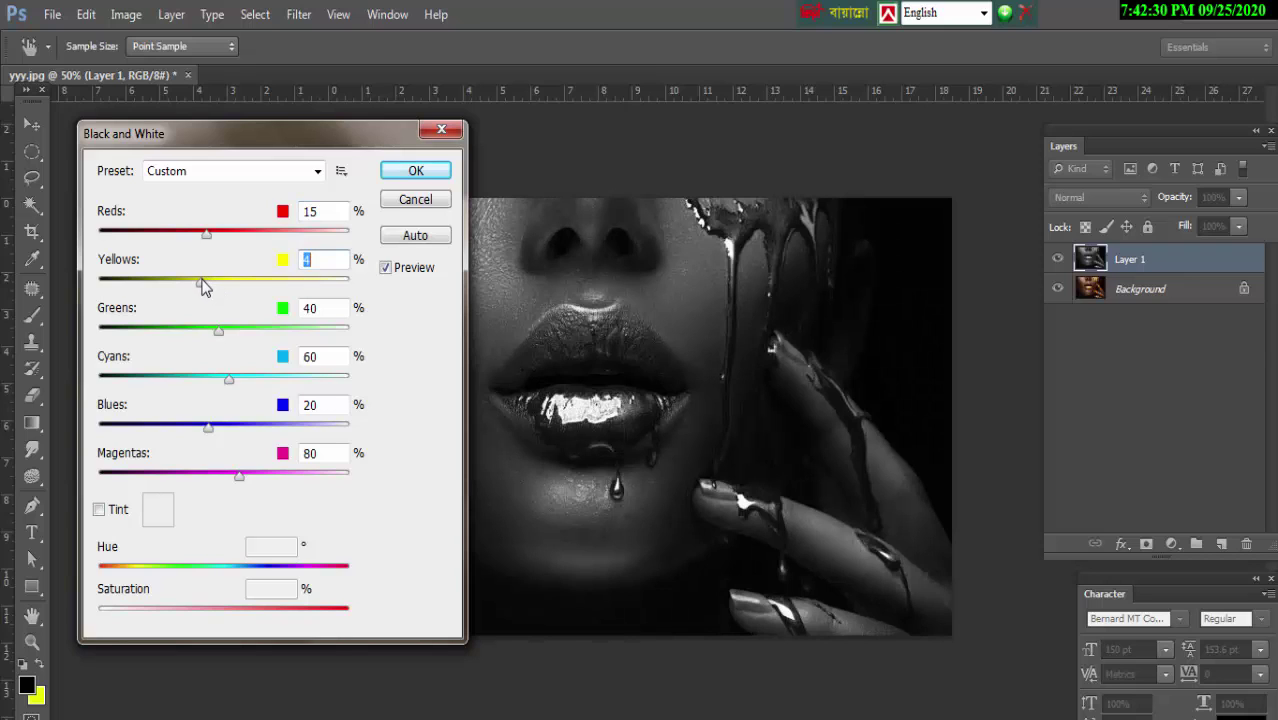
pyautogui.click(217, 380)
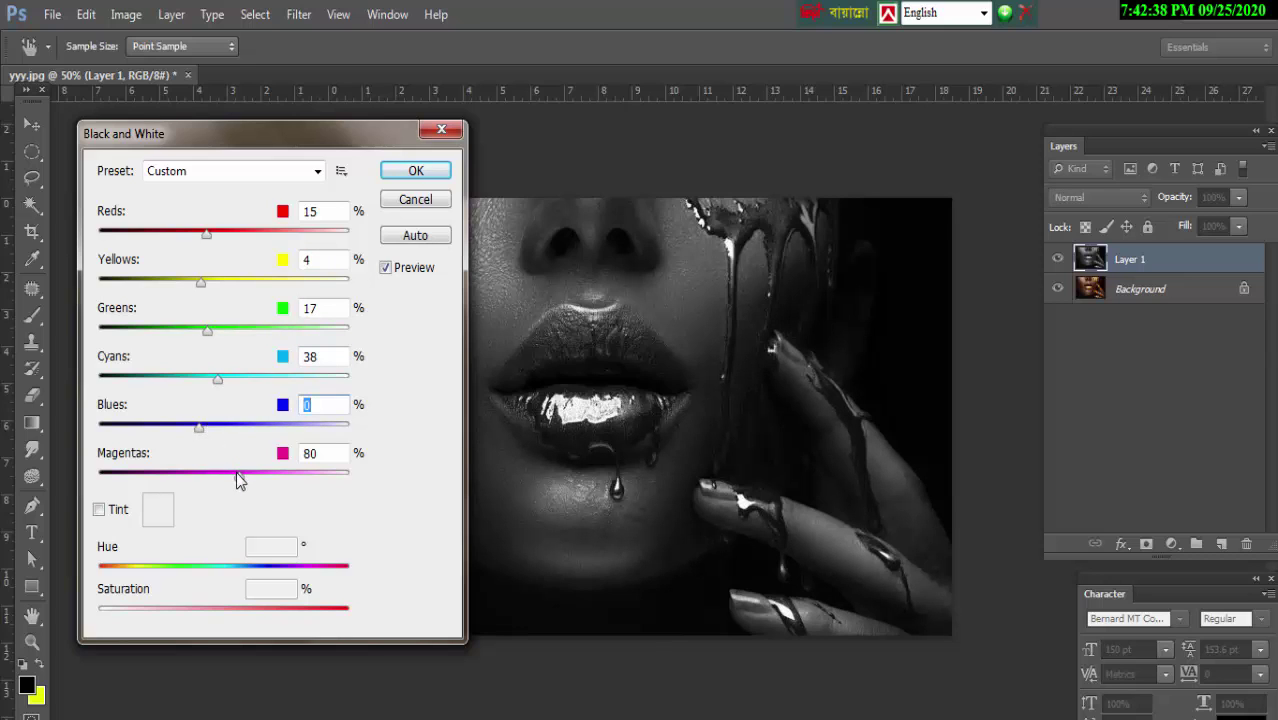
pyautogui.click(416, 172)
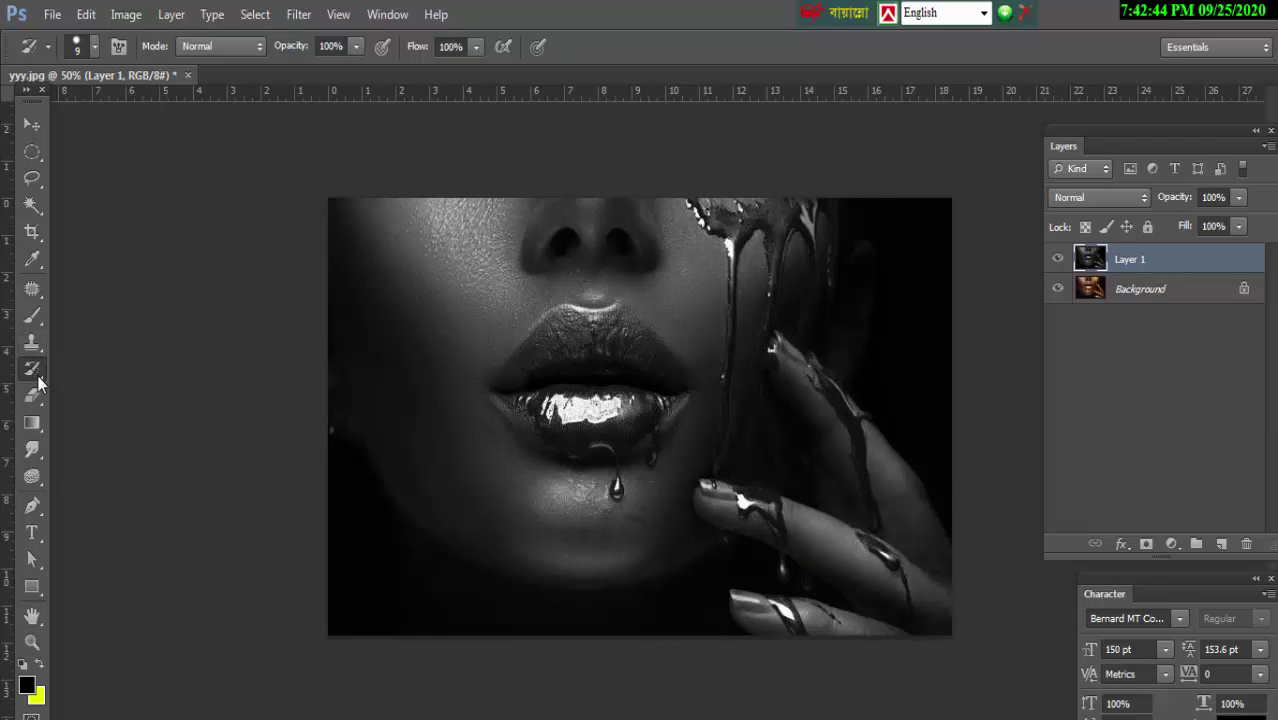
# - Set brush Opacity to 28% and Flow to 39%, and enlarge the brush slightly
pyautogui.hotkey('ctrl', '+')
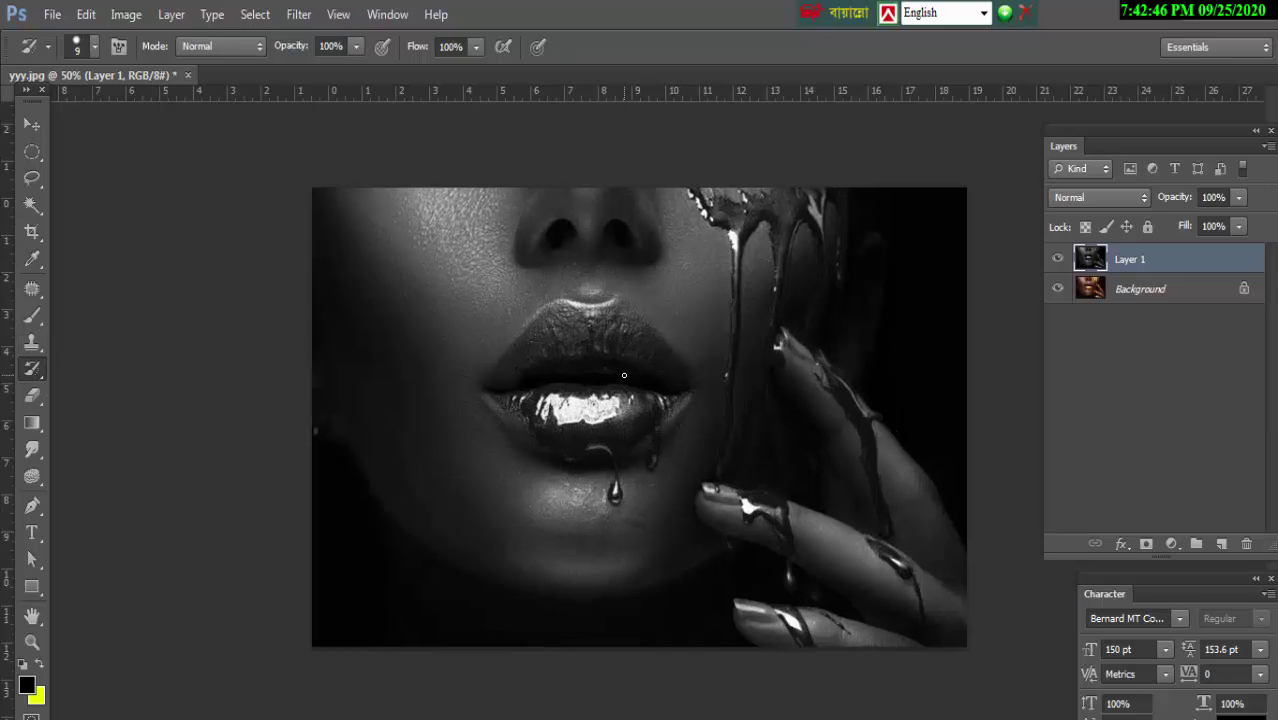
pyautogui.hotkey('ctrl', '+')
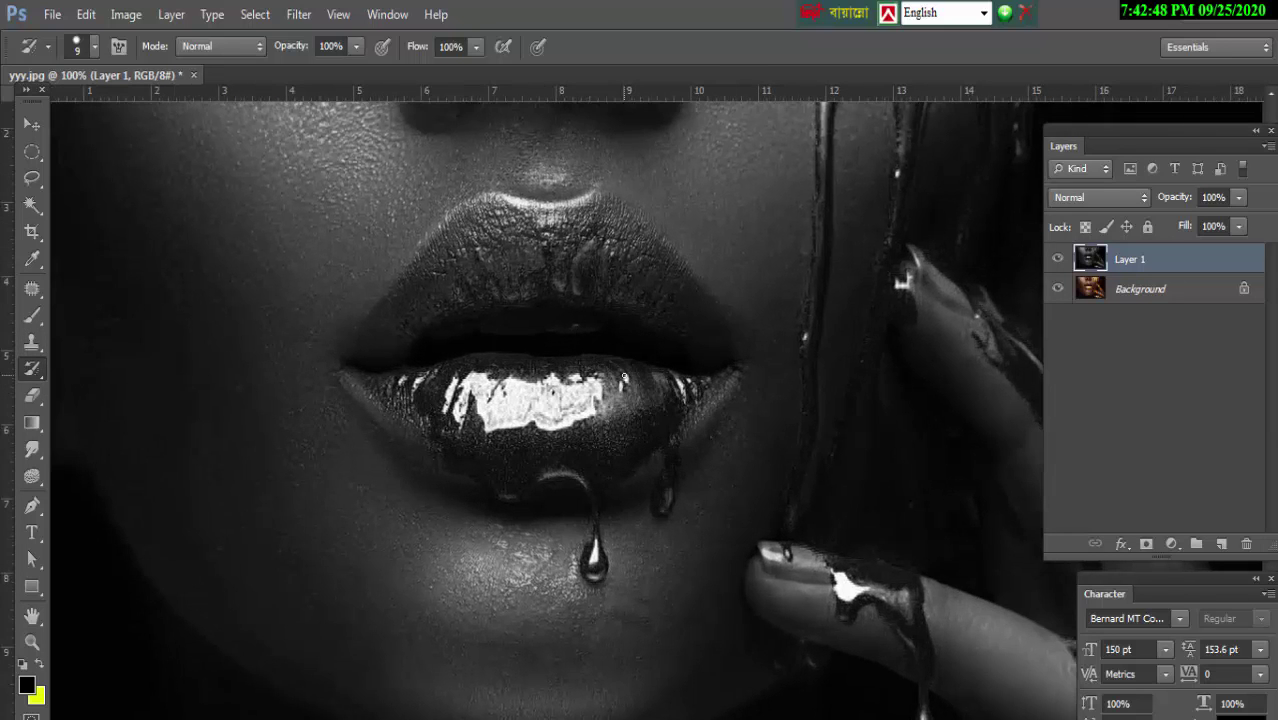
pyautogui.hotkey('ctrl', '-')
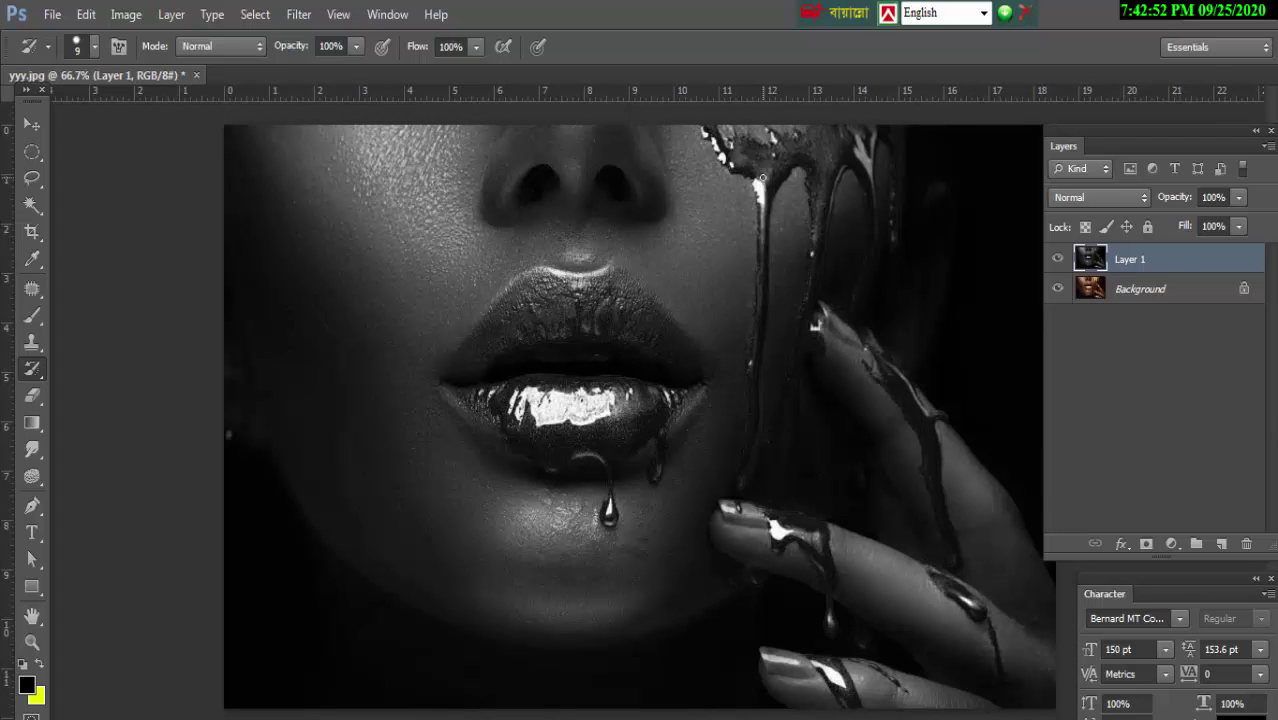
pyautogui.click(356, 46)
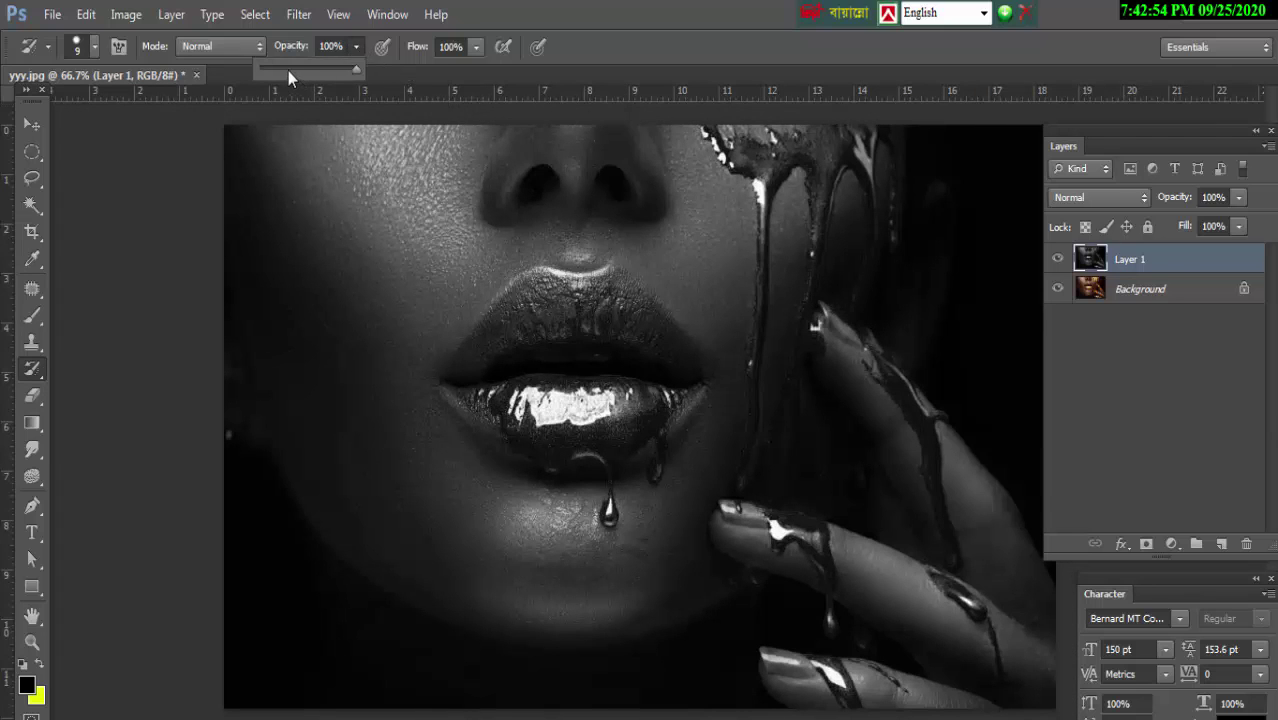
pyautogui.click(475, 47)
pyautogui.click(417, 70)
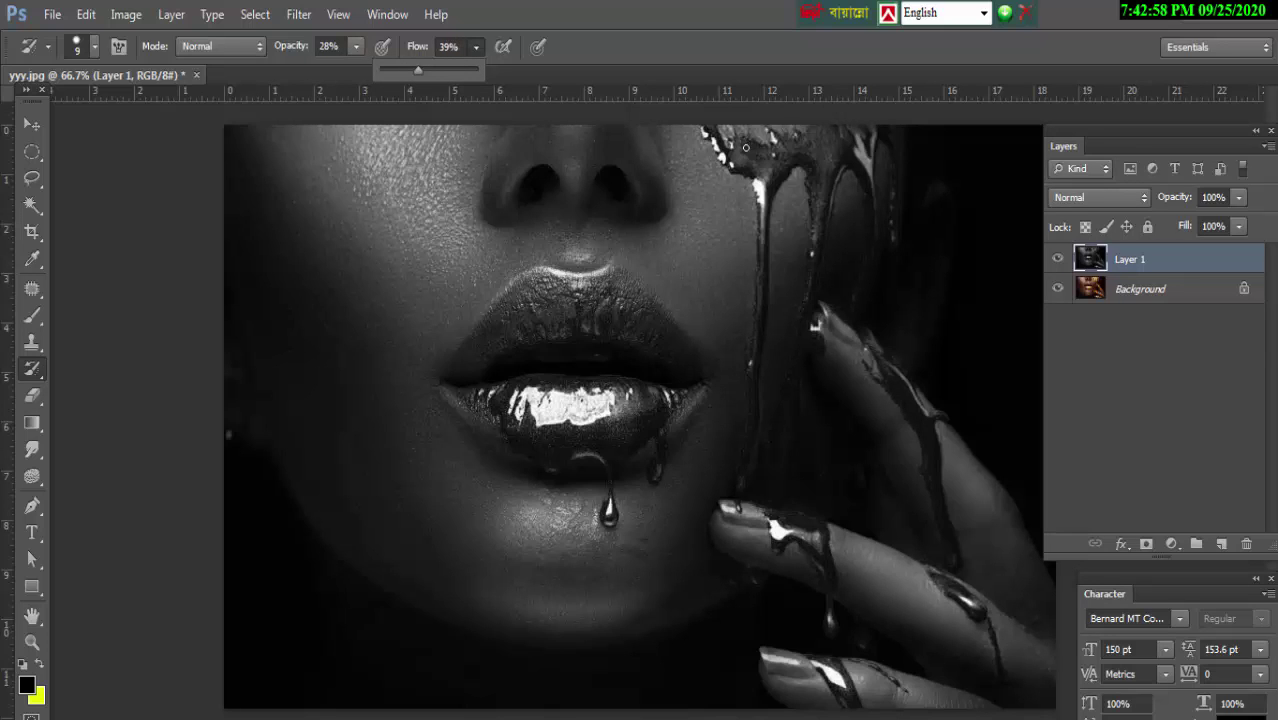
pyautogui.press(']')
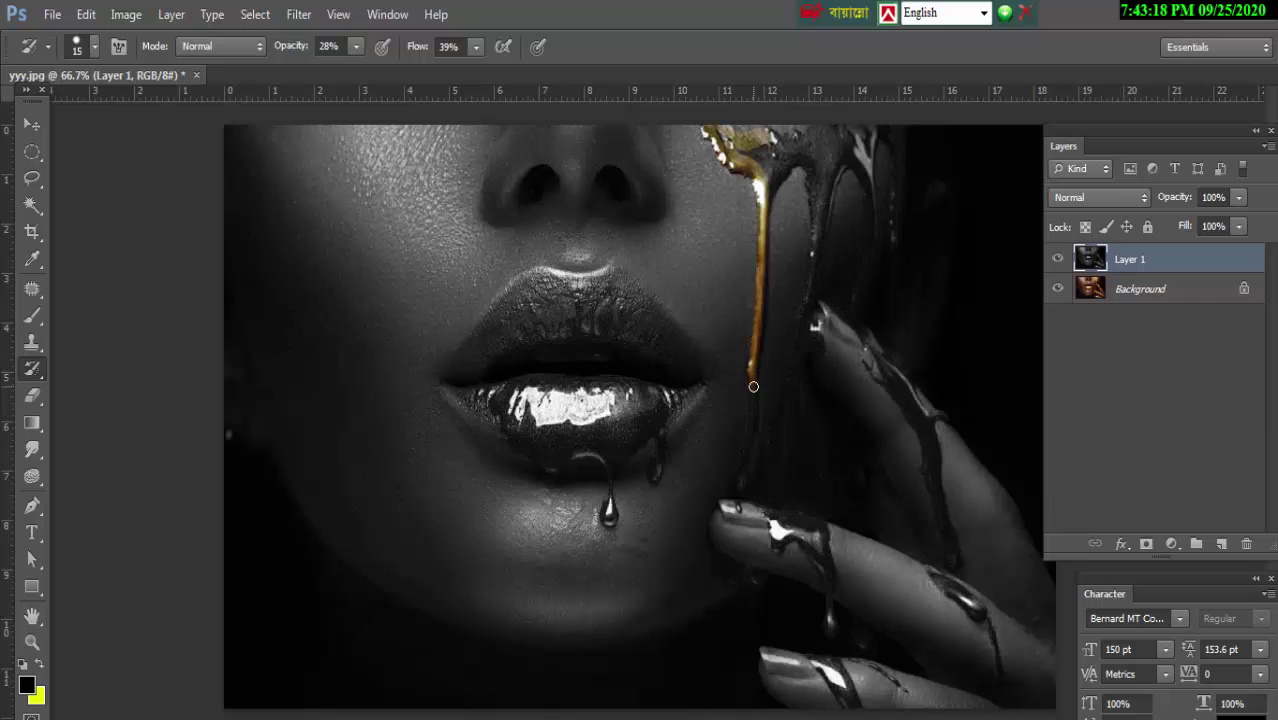
# - Zoom in and paint gold back onto the top of the cheek strand
pyautogui.scroll(1, 753, 386)
pyautogui.scroll(1, 753, 386)
pyautogui.scroll(1, 753, 386)
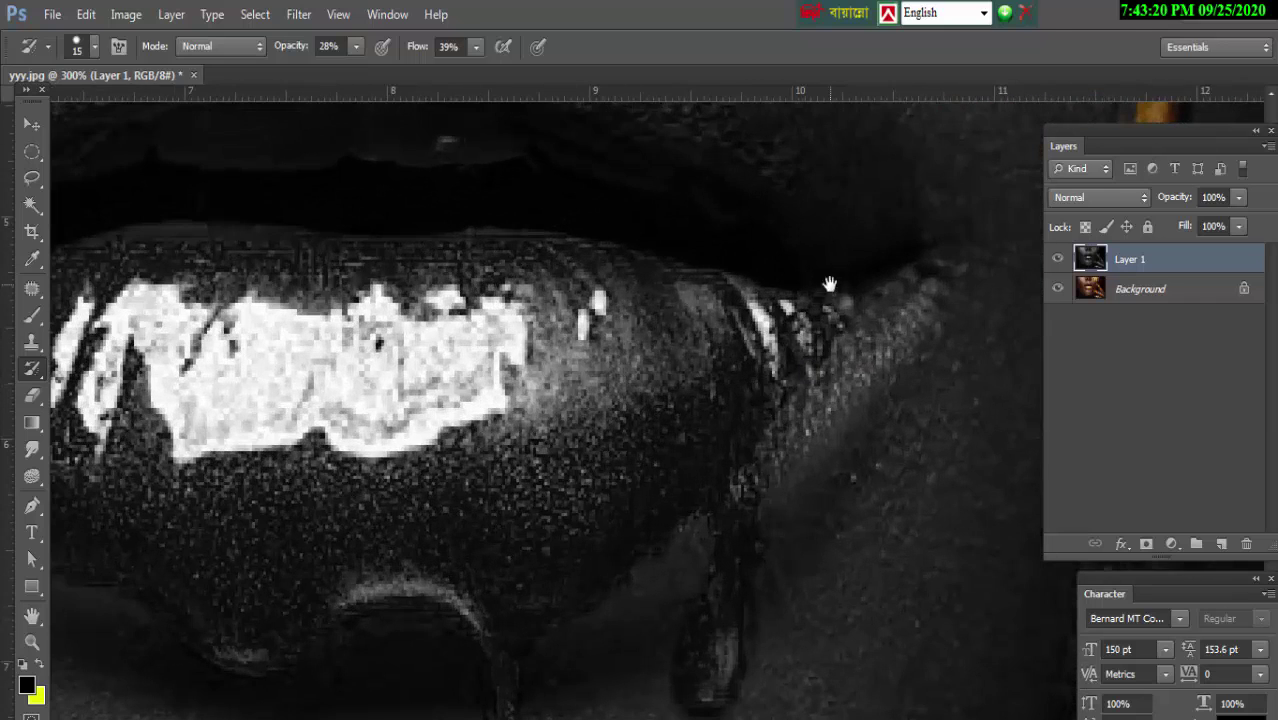
pyautogui.moveTo(829, 284)
pyautogui.mouseDown()
pyautogui.moveTo(805, 243)
pyautogui.moveTo(739, 274)
pyautogui.moveTo(819, 491)
pyautogui.moveTo(808, 557)
pyautogui.moveTo(763, 617)
pyautogui.moveTo(648, 475)
pyautogui.mouseUp()
pyautogui.moveTo(647, 360); pyautogui.dragTo(647, 343)
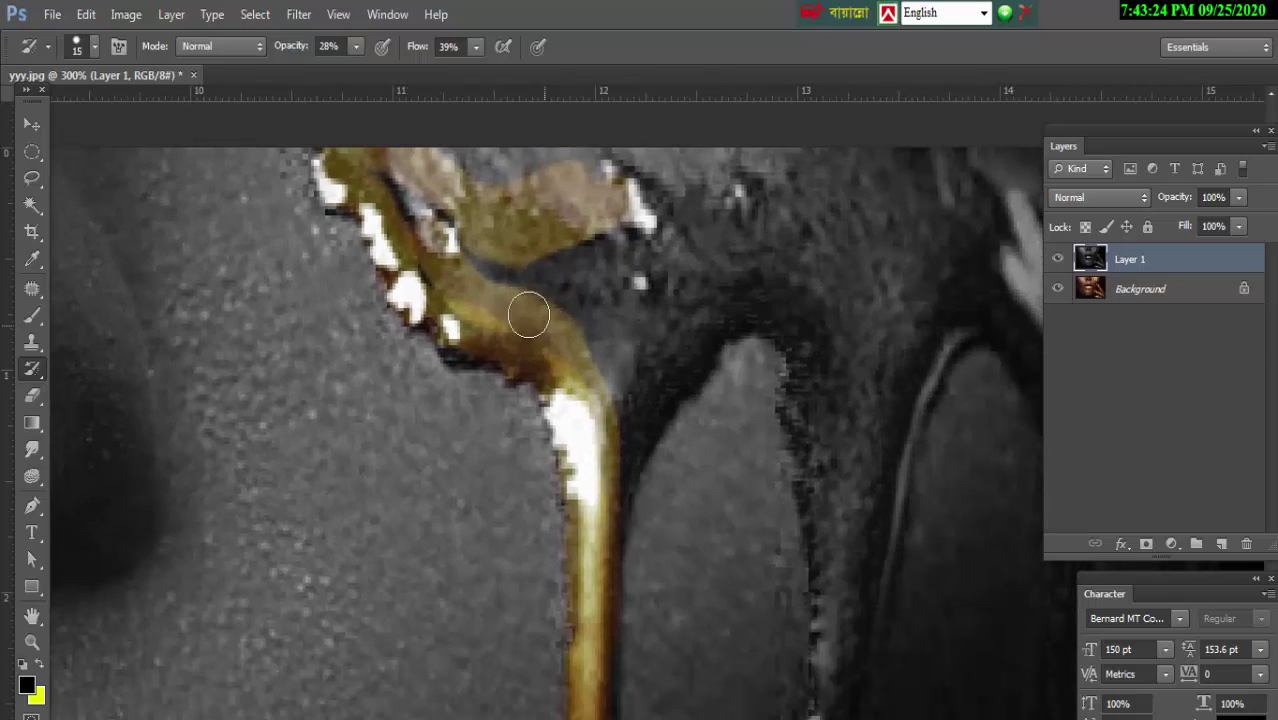
pyautogui.moveTo(528, 316)
pyautogui.mouseDown()
pyautogui.moveTo(448, 286)
pyautogui.moveTo(335, 175)
pyautogui.moveTo(462, 336)
pyautogui.moveTo(515, 352)
pyautogui.moveTo(562, 411)
pyautogui.moveTo(596, 528)
pyautogui.moveTo(627, 256)
pyautogui.mouseUp()
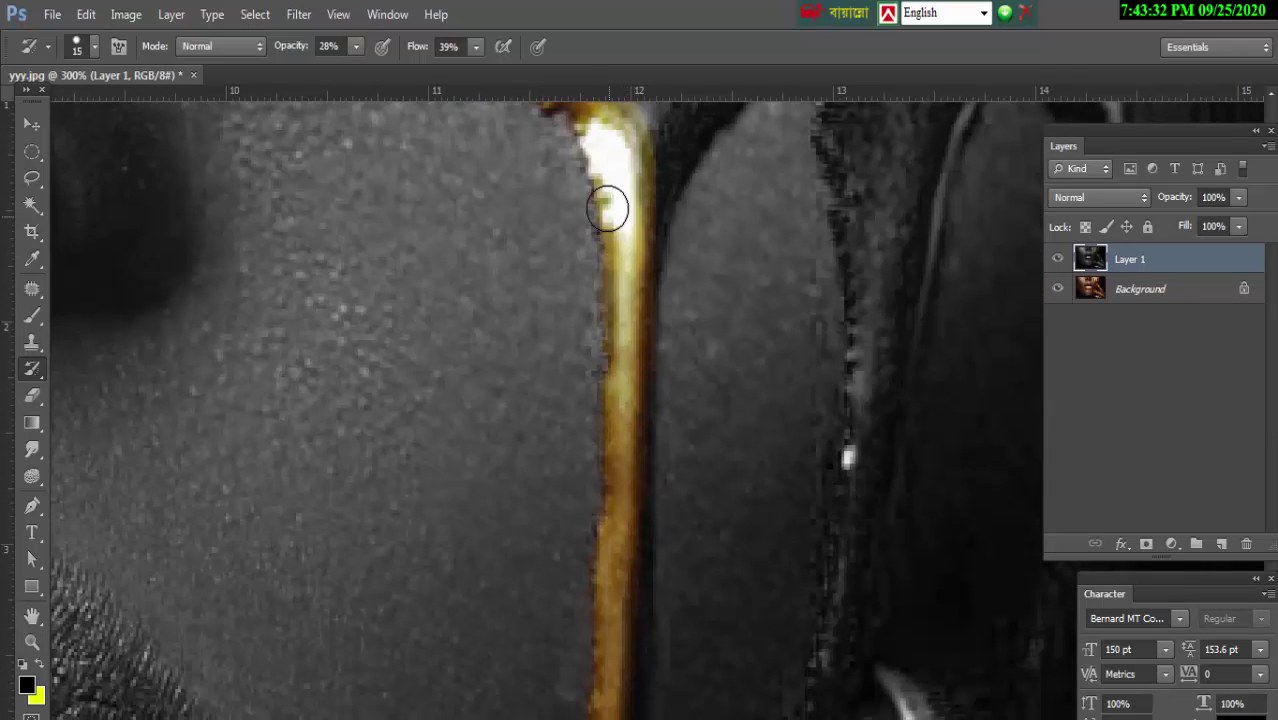
# - Continue painting gold down the strand toward the fingers, panning to follow it
pyautogui.moveTo(607, 208)
pyautogui.mouseDown()
pyautogui.moveTo(613, 194)
pyautogui.moveTo(619, 525)
pyautogui.mouseUp()
pyautogui.moveTo(619, 525)
pyautogui.mouseDown()
pyautogui.moveTo(676, 254)
pyautogui.moveTo(662, 513)
pyautogui.moveTo(706, 252)
pyautogui.moveTo(676, 539)
pyautogui.mouseUp()
pyautogui.moveTo(676, 489)
pyautogui.mouseDown()
pyautogui.moveTo(708, 245)
pyautogui.moveTo(716, 462)
pyautogui.moveTo(707, 511)
pyautogui.moveTo(682, 499)
pyautogui.mouseUp()
pyautogui.moveTo(707, 276)
pyautogui.mouseDown()
pyautogui.moveTo(699, 200)
pyautogui.moveTo(713, 251)
pyautogui.moveTo(665, 479)
pyautogui.moveTo(665, 548)
pyautogui.mouseUp()
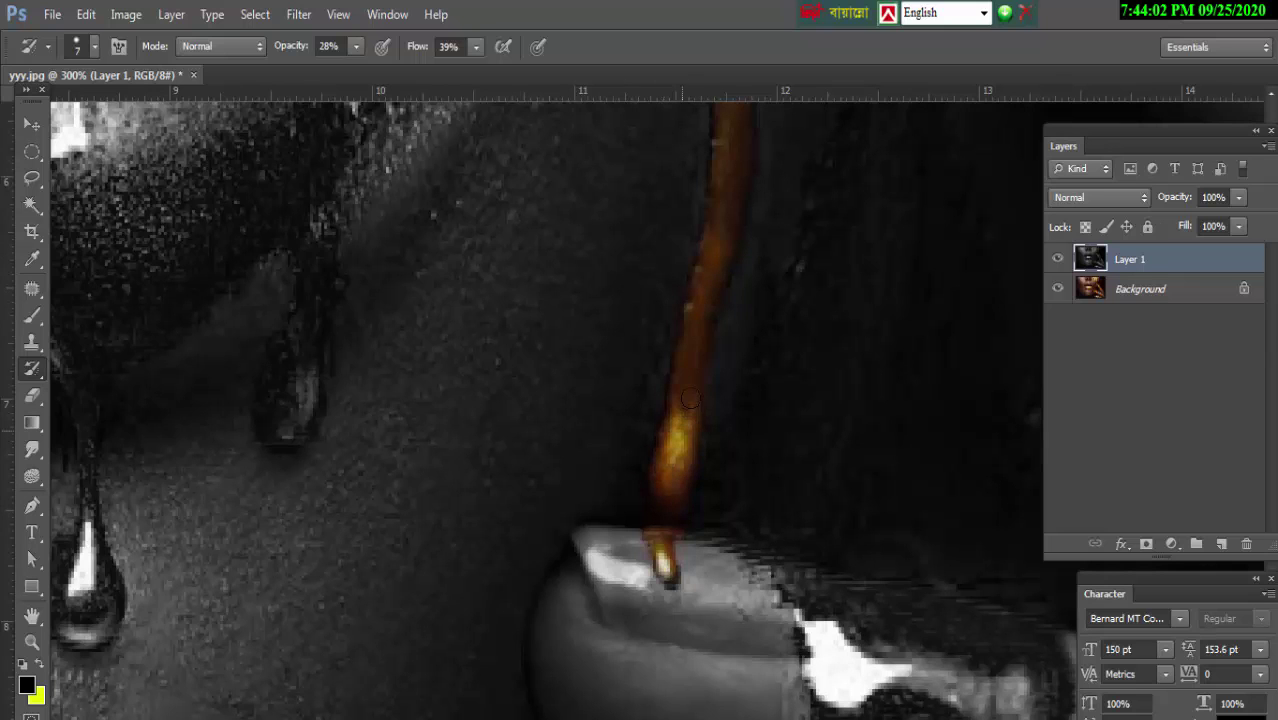
pyautogui.moveTo(702, 323); pyautogui.dragTo(678, 440)
pyautogui.moveTo(674, 343)
pyautogui.mouseDown()
pyautogui.moveTo(673, 237)
pyautogui.moveTo(663, 335)
pyautogui.mouseUp()
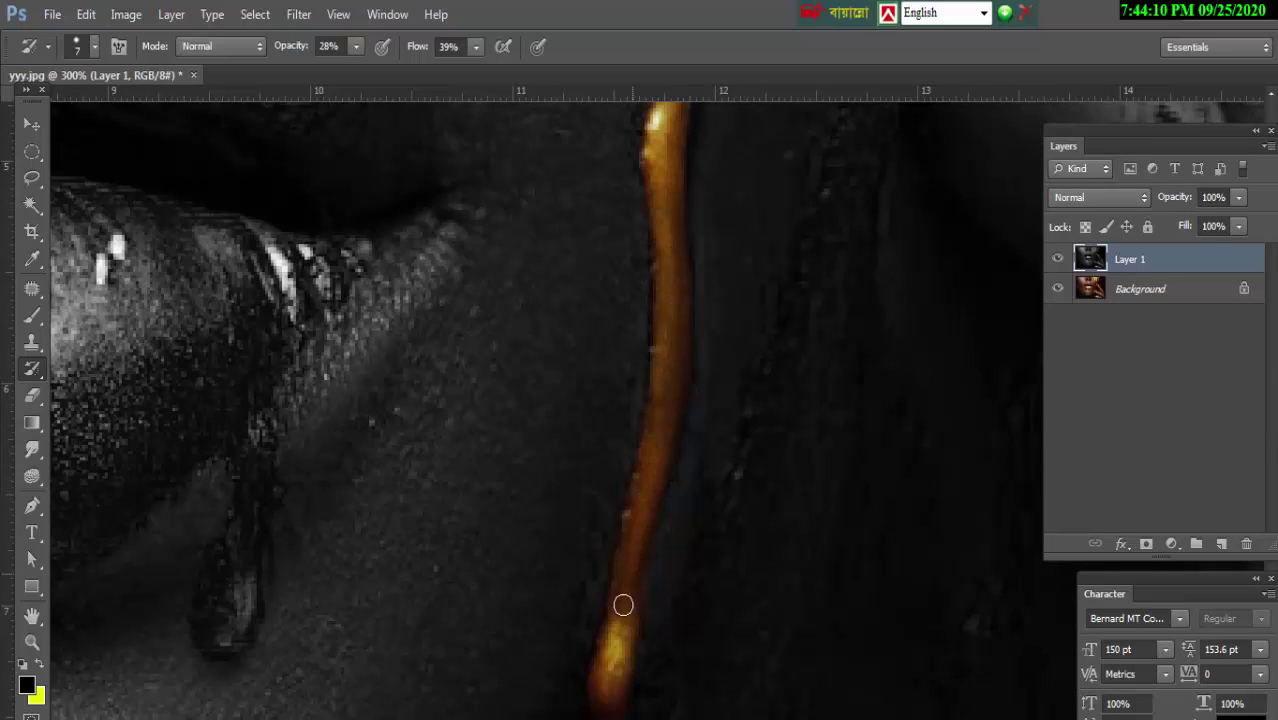
pyautogui.moveTo(667, 186); pyautogui.dragTo(678, 447)
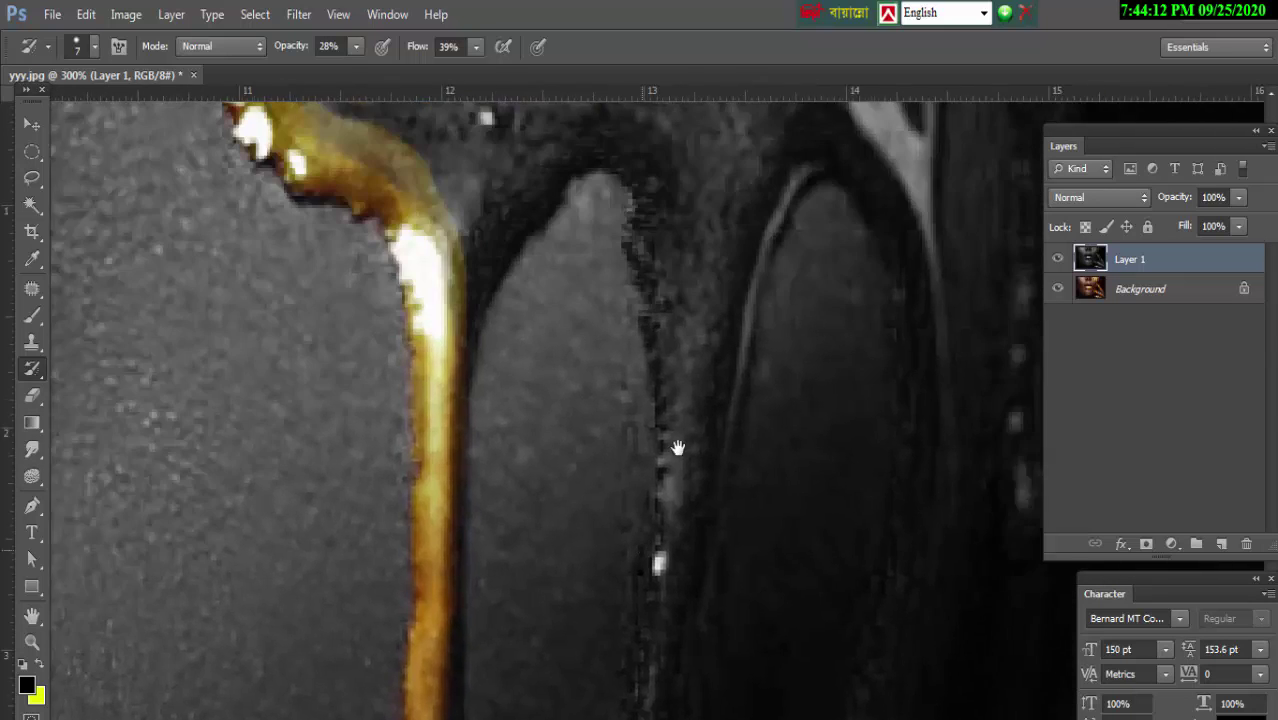
pyautogui.moveTo(652, 77); pyautogui.dragTo(625, 377)
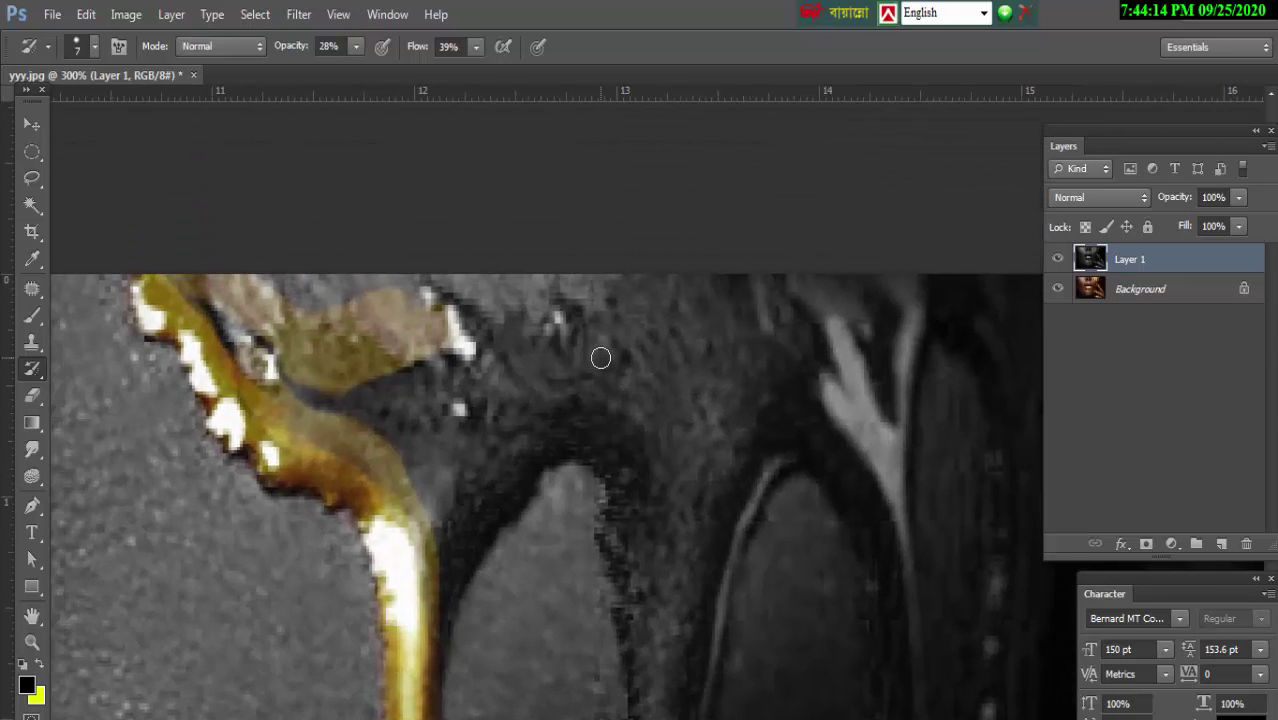
# - Paint gold over the arching paint at the top and along the right drip's edge
pyautogui.moveTo(549, 331)
pyautogui.mouseDown()
pyautogui.moveTo(593, 300)
pyautogui.moveTo(508, 280)
pyautogui.moveTo(659, 300)
pyautogui.moveTo(705, 357)
pyautogui.moveTo(753, 291)
pyautogui.moveTo(716, 425)
pyautogui.moveTo(668, 343)
pyautogui.moveTo(702, 414)
pyautogui.moveTo(628, 362)
pyautogui.moveTo(531, 377)
pyautogui.moveTo(462, 277)
pyautogui.moveTo(285, 266)
pyautogui.moveTo(357, 357)
pyautogui.moveTo(337, 411)
pyautogui.moveTo(308, 385)
pyautogui.moveTo(379, 444)
pyautogui.moveTo(391, 374)
pyautogui.moveTo(441, 501)
pyautogui.moveTo(374, 456)
pyautogui.moveTo(330, 365)
pyautogui.moveTo(366, 381)
pyautogui.moveTo(391, 434)
pyautogui.moveTo(317, 334)
pyautogui.moveTo(321, 438)
pyautogui.moveTo(368, 479)
pyautogui.moveTo(277, 442)
pyautogui.moveTo(415, 500)
pyautogui.moveTo(414, 556)
pyautogui.moveTo(422, 422)
pyautogui.moveTo(405, 374)
pyautogui.moveTo(500, 460)
pyautogui.moveTo(508, 419)
pyautogui.moveTo(434, 542)
pyautogui.moveTo(639, 454)
pyautogui.moveTo(552, 412)
pyautogui.moveTo(562, 397)
pyautogui.moveTo(696, 359)
pyautogui.moveTo(708, 405)
pyautogui.moveTo(765, 285)
pyautogui.moveTo(693, 345)
pyautogui.moveTo(656, 334)
pyautogui.moveTo(619, 372)
pyautogui.moveTo(565, 374)
pyautogui.moveTo(747, 300)
pyautogui.moveTo(800, 305)
pyautogui.moveTo(788, 378)
pyautogui.moveTo(702, 434)
pyautogui.moveTo(672, 585)
pyautogui.moveTo(624, 431)
pyautogui.moveTo(660, 500)
pyautogui.moveTo(684, 481)
pyautogui.moveTo(719, 302)
pyautogui.moveTo(703, 567)
pyautogui.moveTo(685, 374)
pyautogui.moveTo(650, 268)
pyautogui.moveTo(696, 542)
pyautogui.moveTo(690, 242)
pyautogui.moveTo(725, 237)
pyautogui.moveTo(722, 402)
pyautogui.moveTo(706, 167)
pyautogui.moveTo(533, 277)
pyautogui.moveTo(485, 371)
pyautogui.moveTo(579, 260)
pyautogui.moveTo(666, 257)
pyautogui.moveTo(565, 277)
pyautogui.moveTo(506, 371)
pyautogui.mouseUp()
pyautogui.moveTo(528, 318)
pyautogui.mouseDown()
pyautogui.moveTo(591, 251)
pyautogui.moveTo(648, 262)
pyautogui.moveTo(698, 558)
pyautogui.mouseUp()
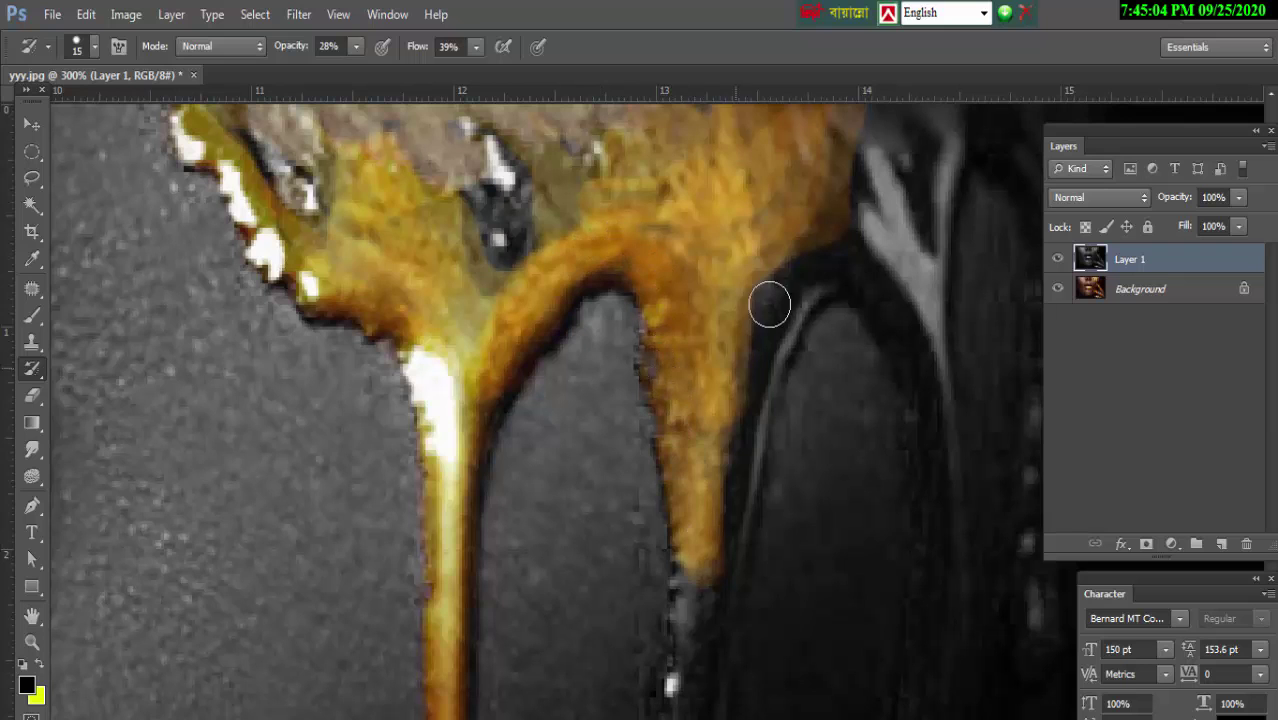
pyautogui.moveTo(819, 200)
pyautogui.mouseDown()
pyautogui.moveTo(766, 307)
pyautogui.moveTo(796, 251)
pyautogui.moveTo(864, 231)
pyautogui.moveTo(891, 297)
pyautogui.mouseUp()
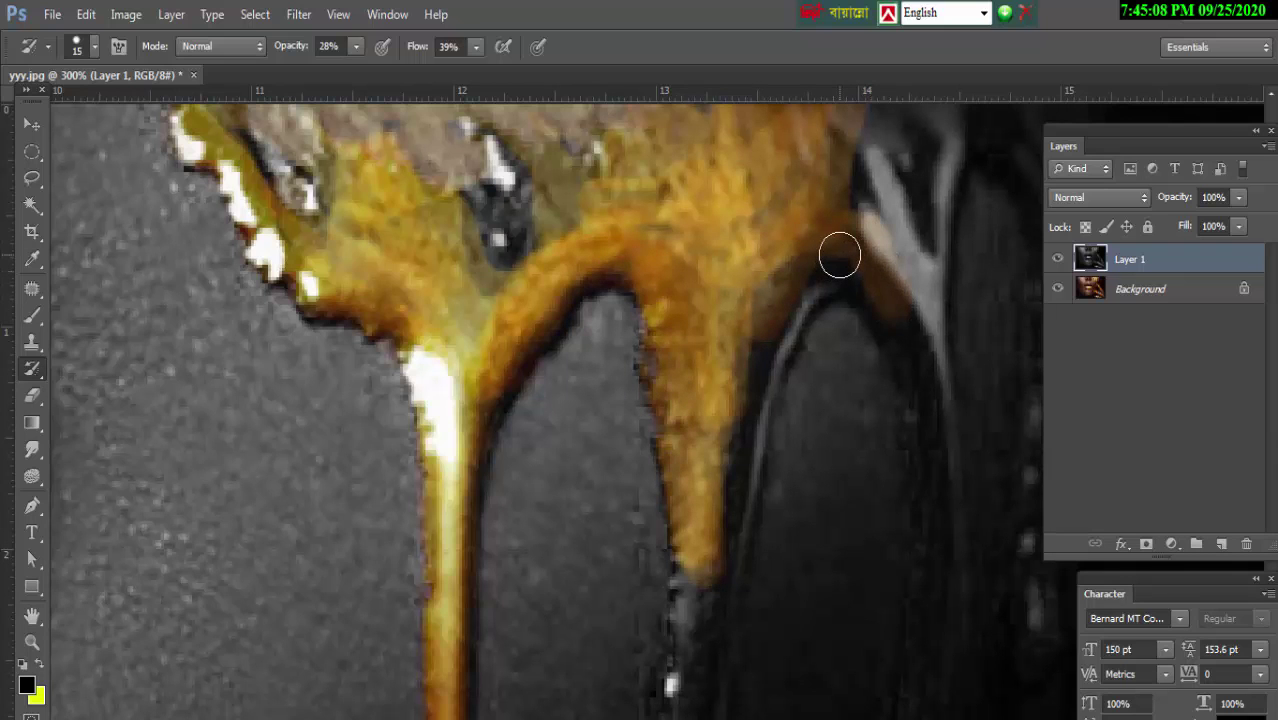
pyautogui.hotkey('ctrl', '-')
pyautogui.hotkey('ctrl', '-')
pyautogui.hotkey('ctrl', '-')
pyautogui.hotkey('ctrl', '-')
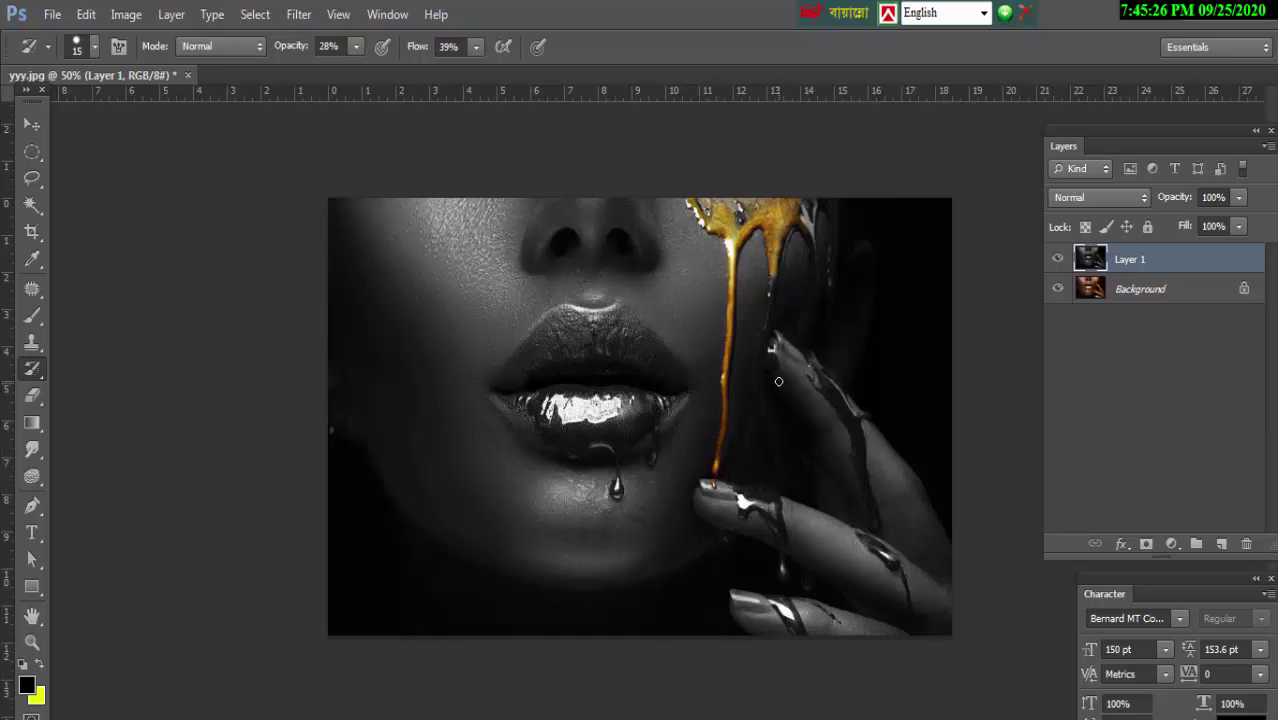
pyautogui.hotkey('ctrl', '+')
pyautogui.hotkey('ctrl', '+')
pyautogui.hotkey('ctrl', '+')
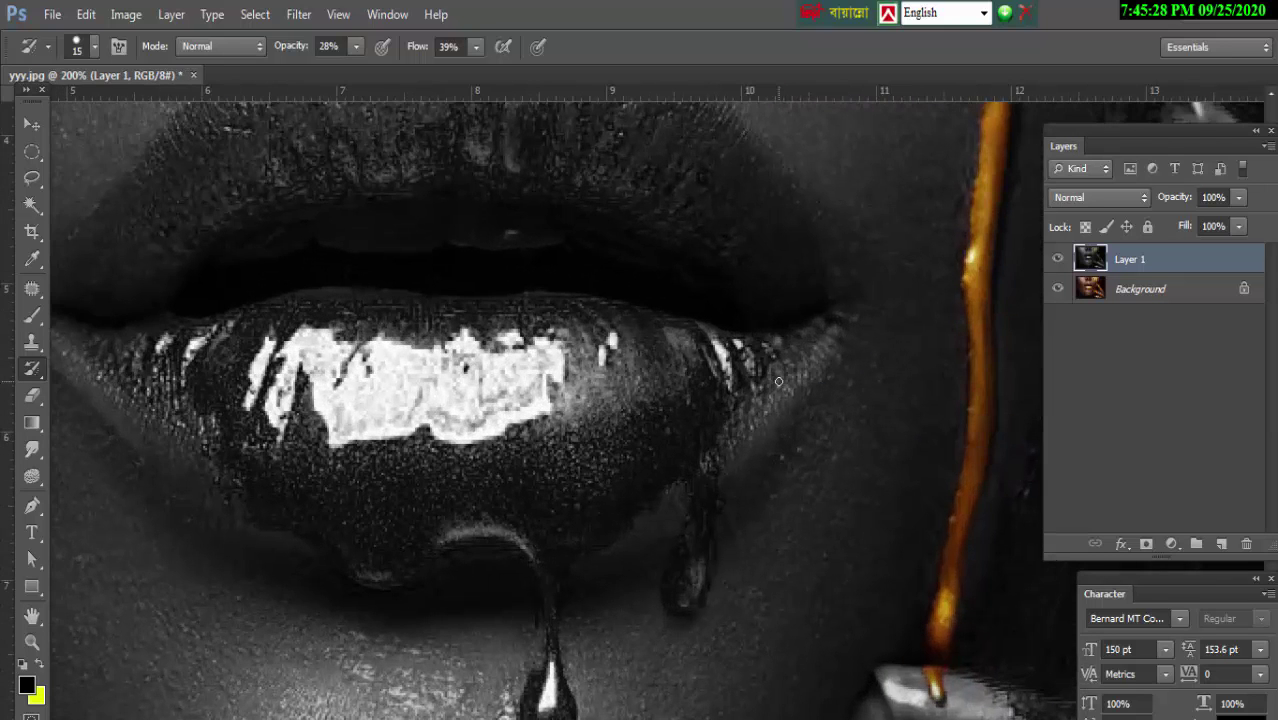
# - Restore gold to the honey top and down the right drip to its lower end
pyautogui.moveTo(830, 317); pyautogui.dragTo(699, 422)
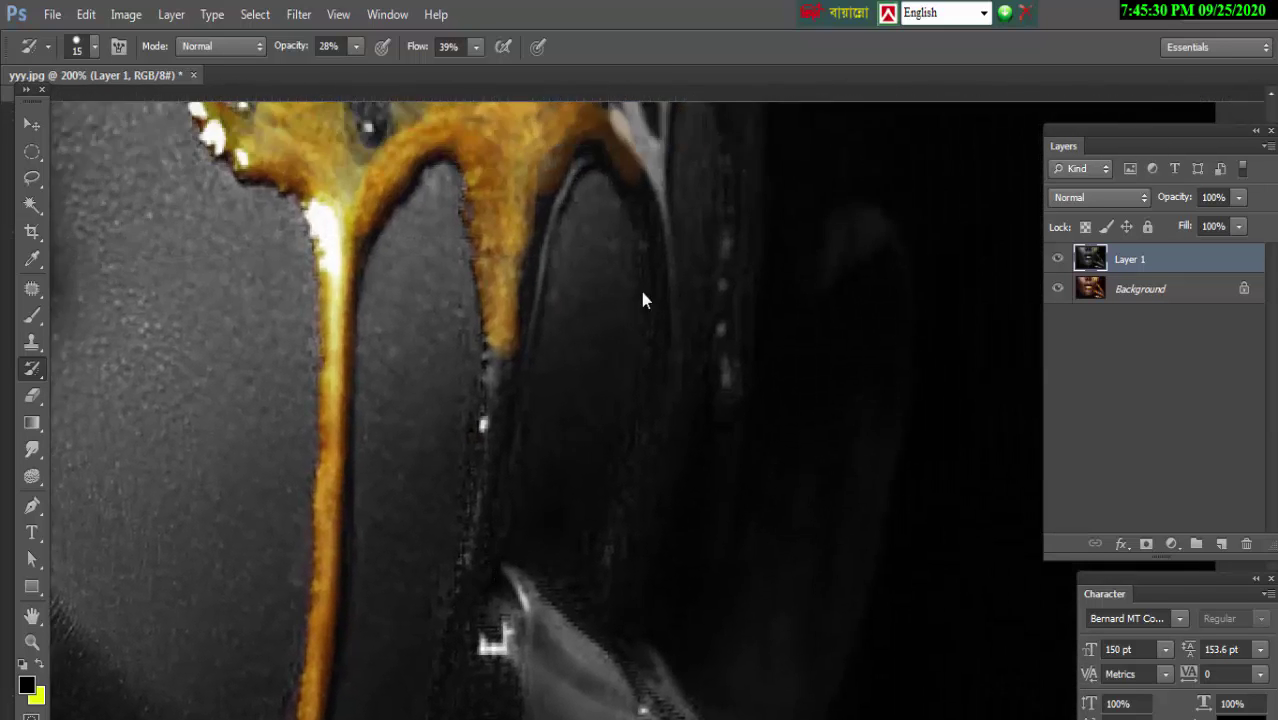
pyautogui.moveTo(645, 294); pyautogui.dragTo(620, 360)
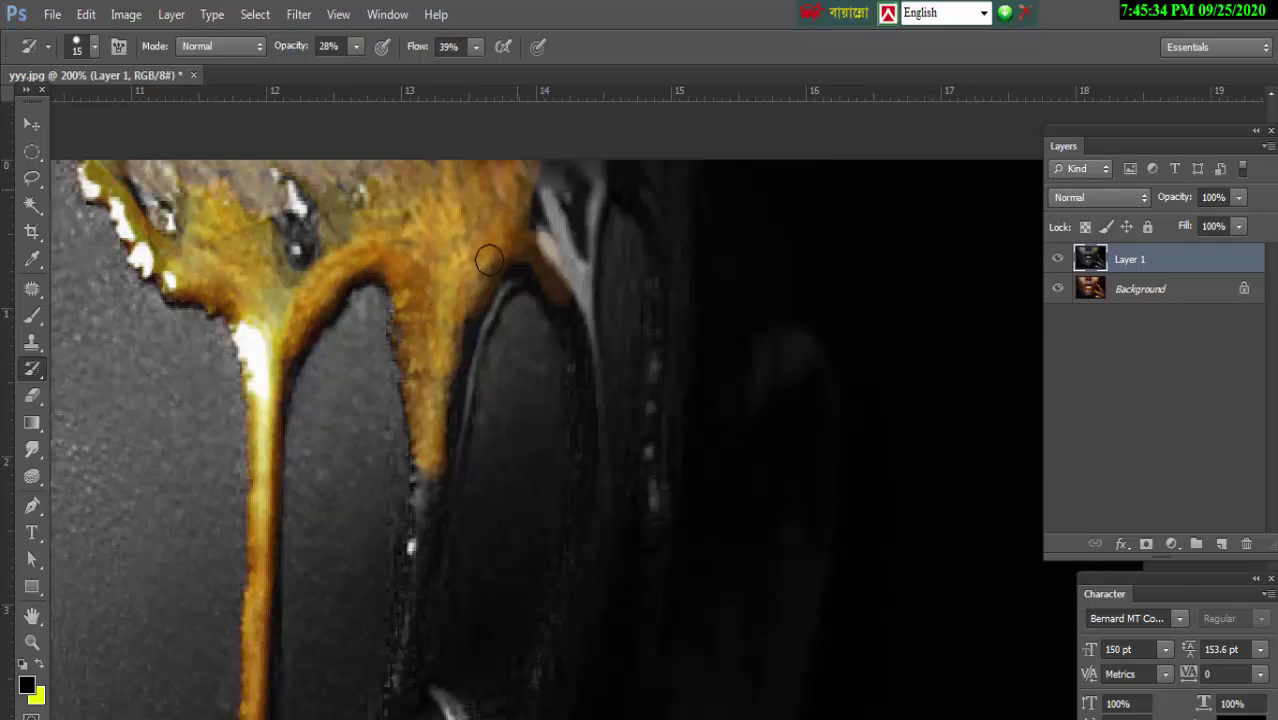
pyautogui.moveTo(413, 177)
pyautogui.mouseDown()
pyautogui.moveTo(250, 204)
pyautogui.moveTo(318, 246)
pyautogui.moveTo(255, 300)
pyautogui.mouseUp()
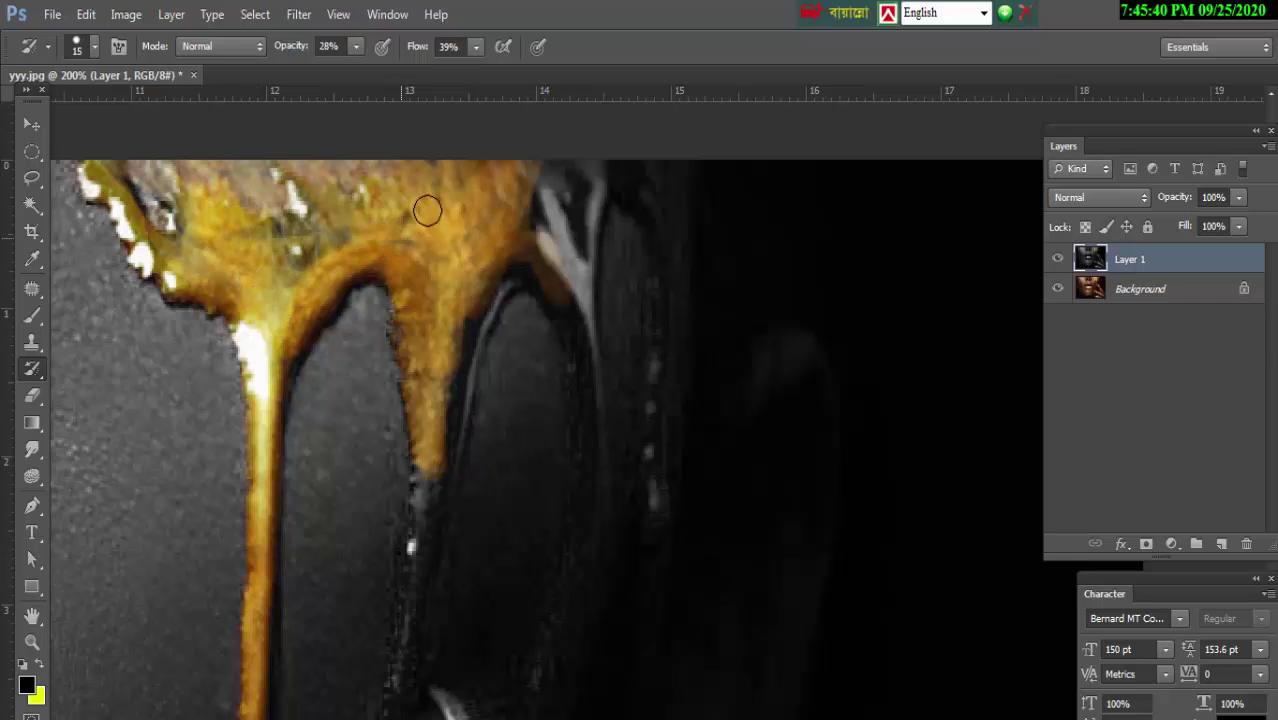
pyautogui.moveTo(521, 211)
pyautogui.mouseDown()
pyautogui.moveTo(466, 318)
pyautogui.moveTo(417, 555)
pyautogui.moveTo(409, 522)
pyautogui.moveTo(444, 324)
pyautogui.moveTo(422, 563)
pyautogui.mouseUp()
pyautogui.moveTo(419, 495)
pyautogui.mouseDown()
pyautogui.moveTo(436, 383)
pyautogui.moveTo(431, 494)
pyautogui.mouseUp()
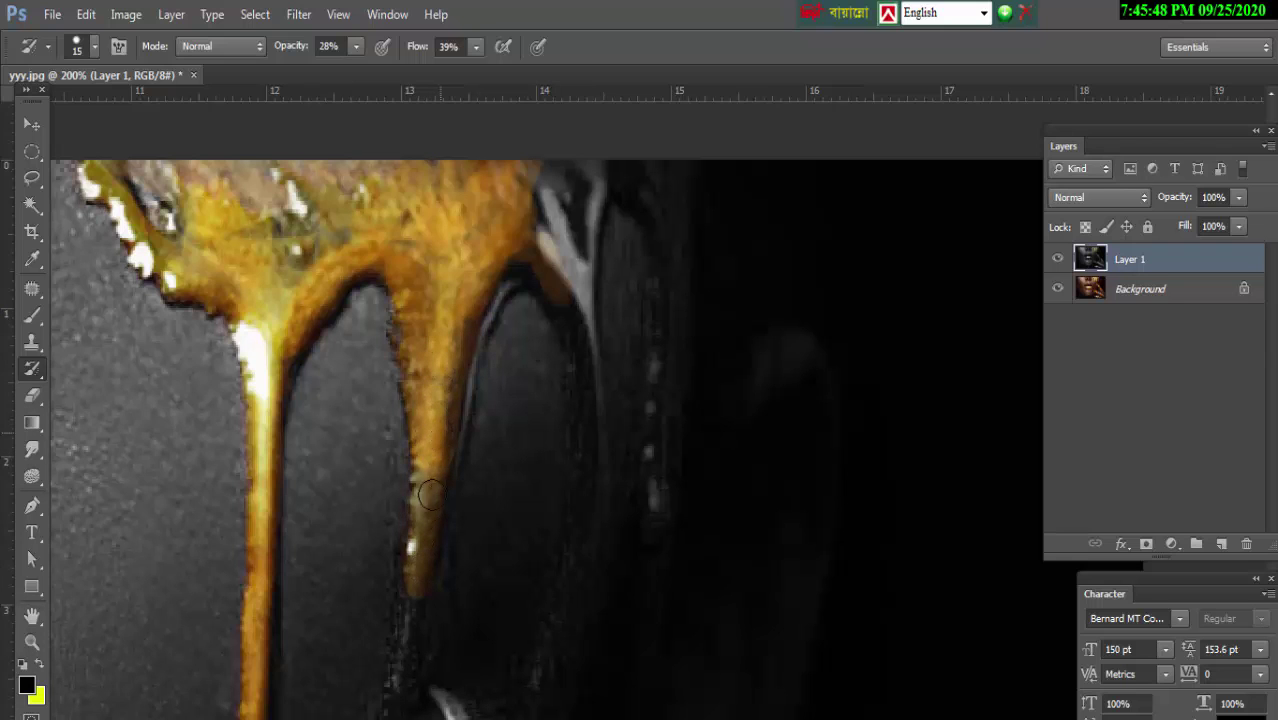
pyautogui.moveTo(420, 590)
pyautogui.mouseDown()
pyautogui.moveTo(460, 362)
pyautogui.moveTo(431, 529)
pyautogui.moveTo(466, 210)
pyautogui.moveTo(442, 439)
pyautogui.mouseUp()
pyautogui.moveTo(431, 516)
pyautogui.mouseDown()
pyautogui.moveTo(443, 367)
pyautogui.moveTo(486, 321)
pyautogui.mouseUp()
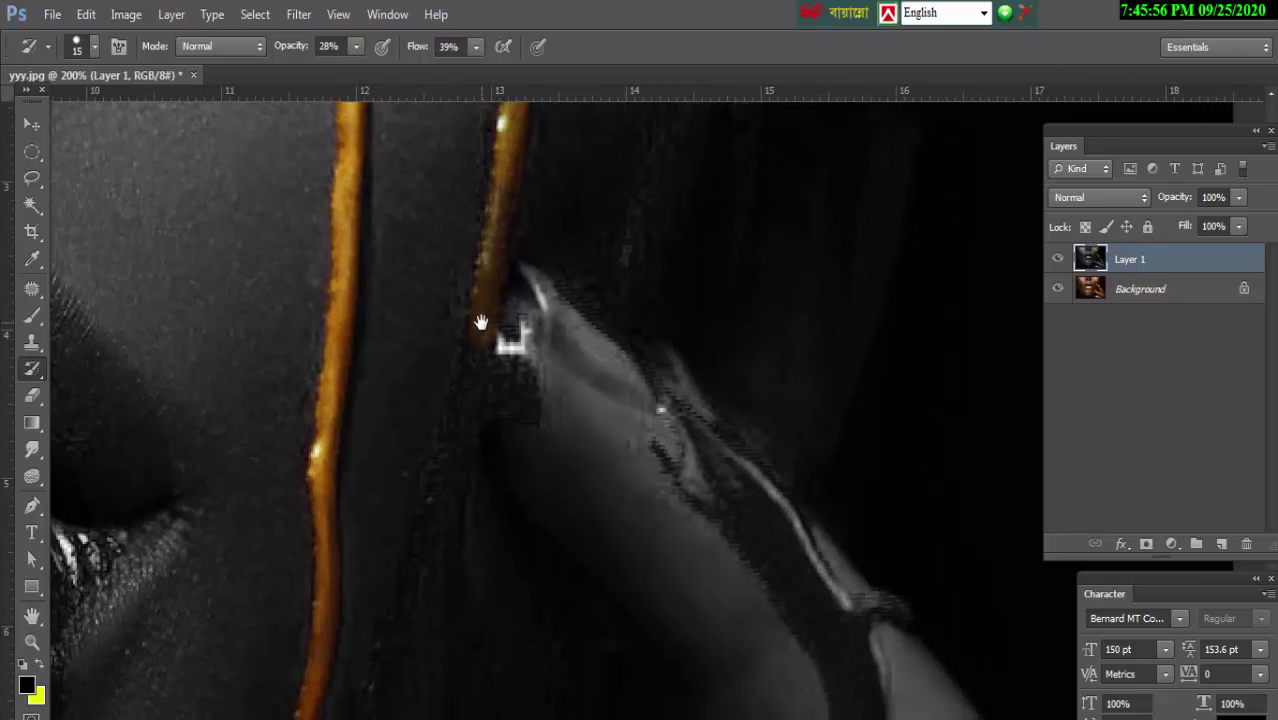
# - Saturate gold along the right drip's dark edge down toward the fingertip
pyautogui.moveTo(484, 261)
pyautogui.mouseDown()
pyautogui.moveTo(502, 131)
pyautogui.moveTo(508, 191)
pyautogui.moveTo(458, 432)
pyautogui.moveTo(488, 210)
pyautogui.moveTo(456, 419)
pyautogui.moveTo(419, 522)
pyautogui.moveTo(451, 536)
pyautogui.moveTo(431, 399)
pyautogui.moveTo(384, 474)
pyautogui.mouseUp()
pyautogui.moveTo(454, 271)
pyautogui.mouseDown()
pyautogui.moveTo(397, 456)
pyautogui.moveTo(365, 269)
pyautogui.moveTo(426, 249)
pyautogui.moveTo(412, 258)
pyautogui.moveTo(408, 217)
pyautogui.moveTo(454, 167)
pyautogui.moveTo(408, 245)
pyautogui.moveTo(328, 234)
pyautogui.moveTo(265, 177)
pyautogui.moveTo(399, 205)
pyautogui.moveTo(450, 185)
pyautogui.moveTo(441, 276)
pyautogui.mouseUp()
pyautogui.moveTo(663, 352); pyautogui.dragTo(539, 168)
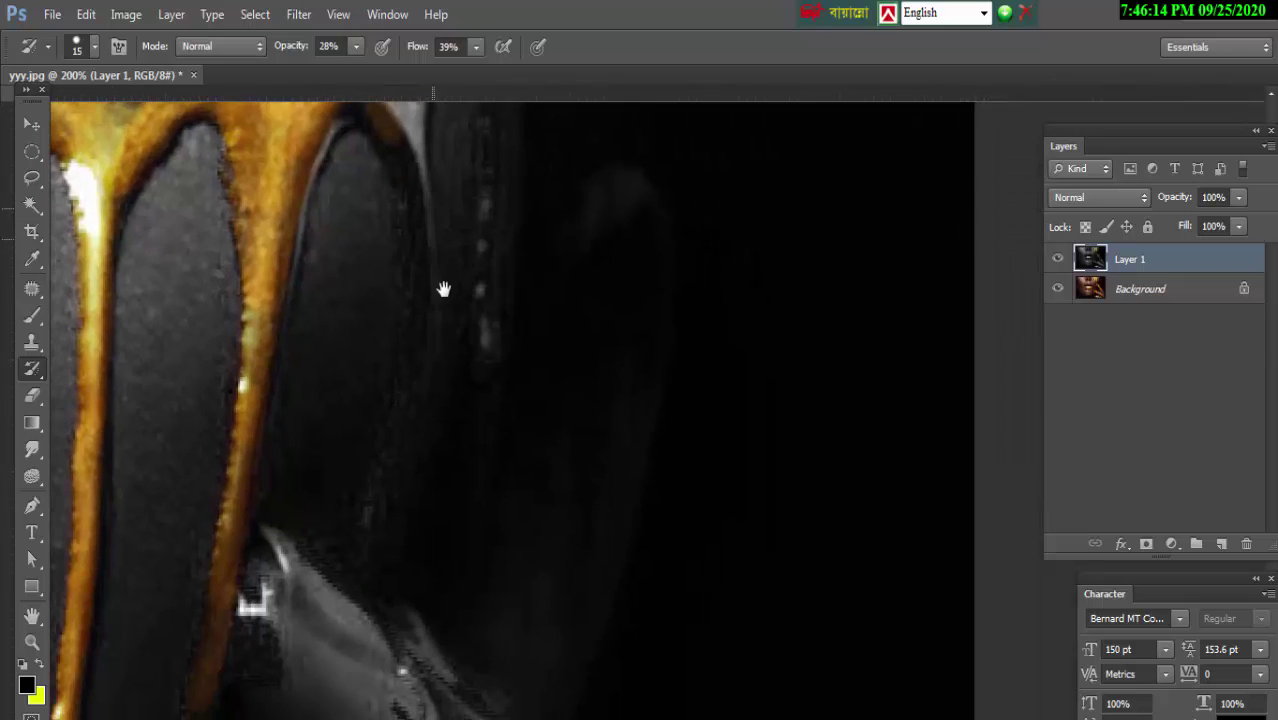
pyautogui.moveTo(421, 407)
pyautogui.mouseDown()
pyautogui.moveTo(397, 496)
pyautogui.moveTo(425, 222)
pyautogui.moveTo(422, 420)
pyautogui.moveTo(428, 228)
pyautogui.moveTo(401, 155)
pyautogui.moveTo(422, 346)
pyautogui.moveTo(388, 511)
pyautogui.mouseUp()
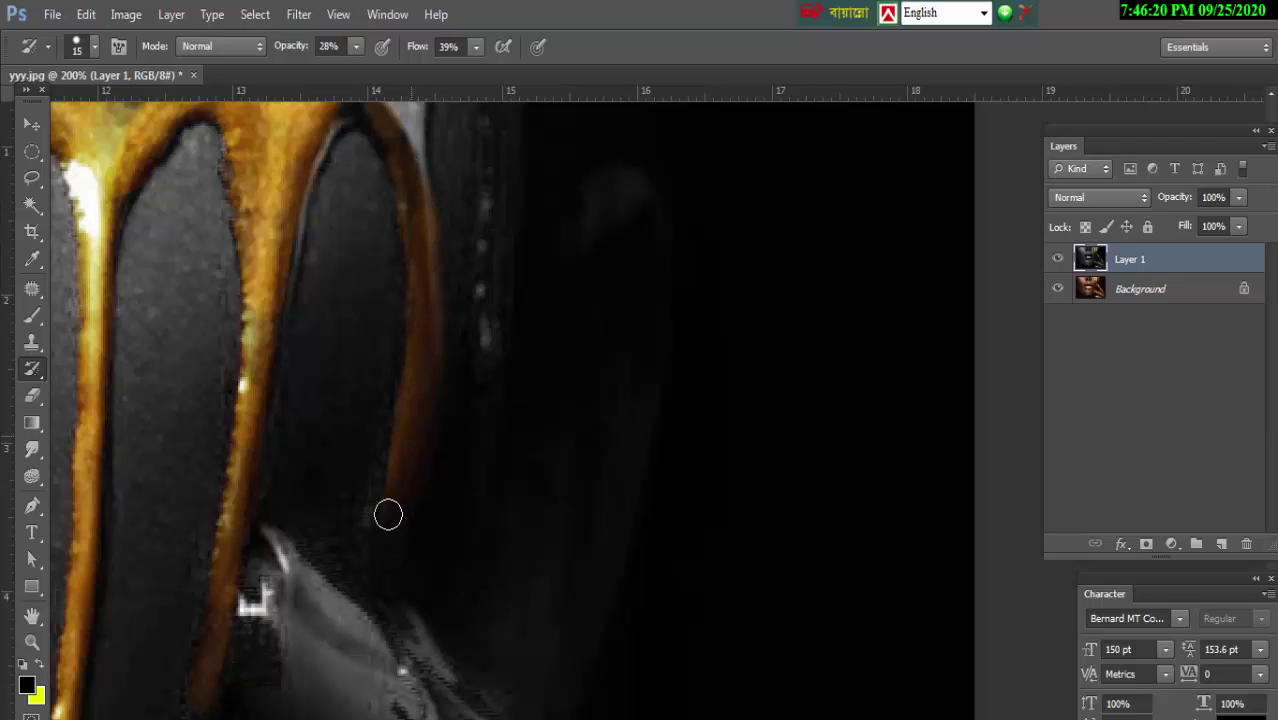
pyautogui.hotkey('ctrl', '-')
pyautogui.hotkey('ctrl', '-')
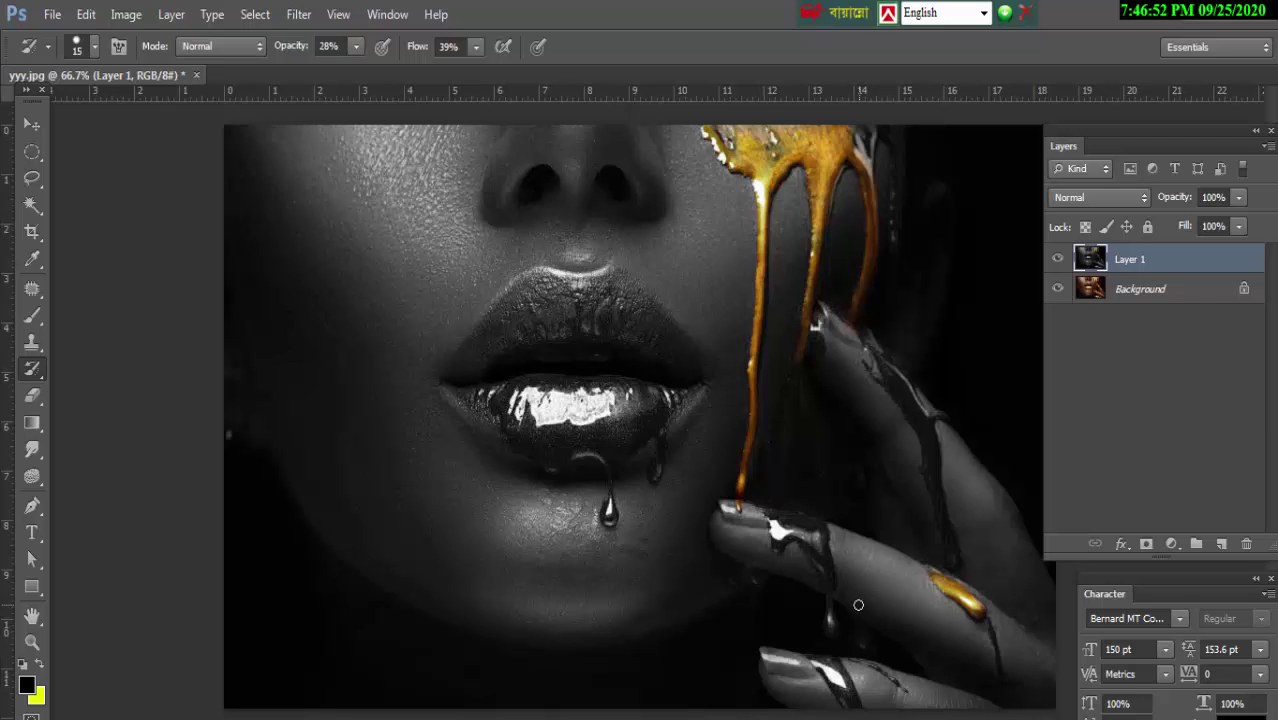
# - Raise brush Opacity and Flow to 100% and repaint the honey top in stronger gold
pyautogui.hotkey('ctrl', '-')
pyautogui.hotkey('ctrl', '-')
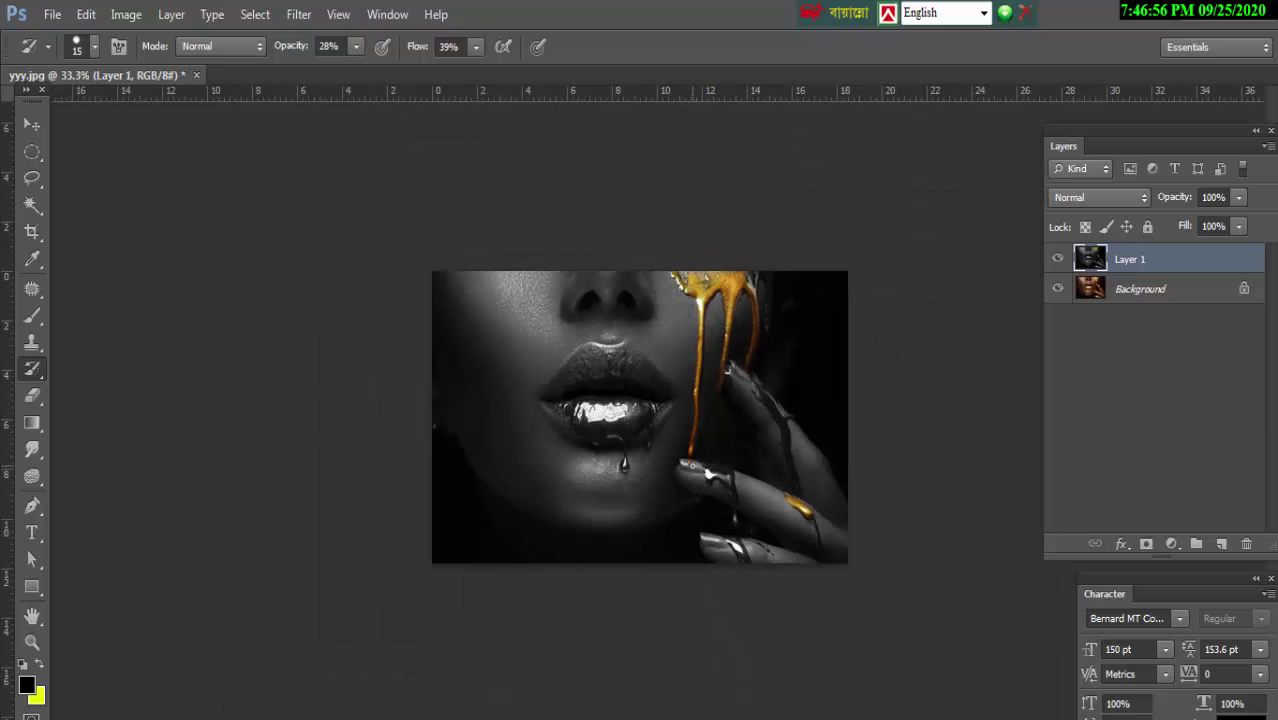
pyautogui.hotkey('ctrl', '+')
pyautogui.hotkey('ctrl', '+')
pyautogui.hotkey('ctrl', '+')
pyautogui.hotkey('ctrl', '+')
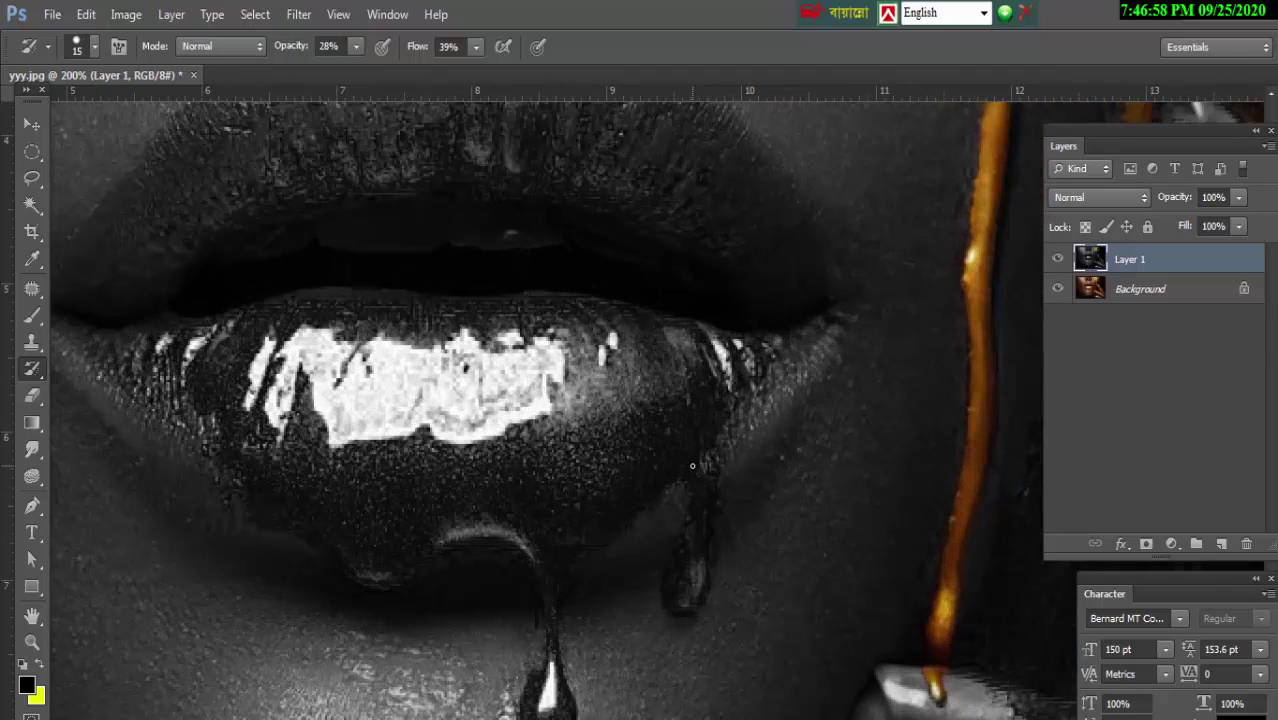
pyautogui.hscroll(5, 518, 667)
pyautogui.scroll(3, 598, 422)
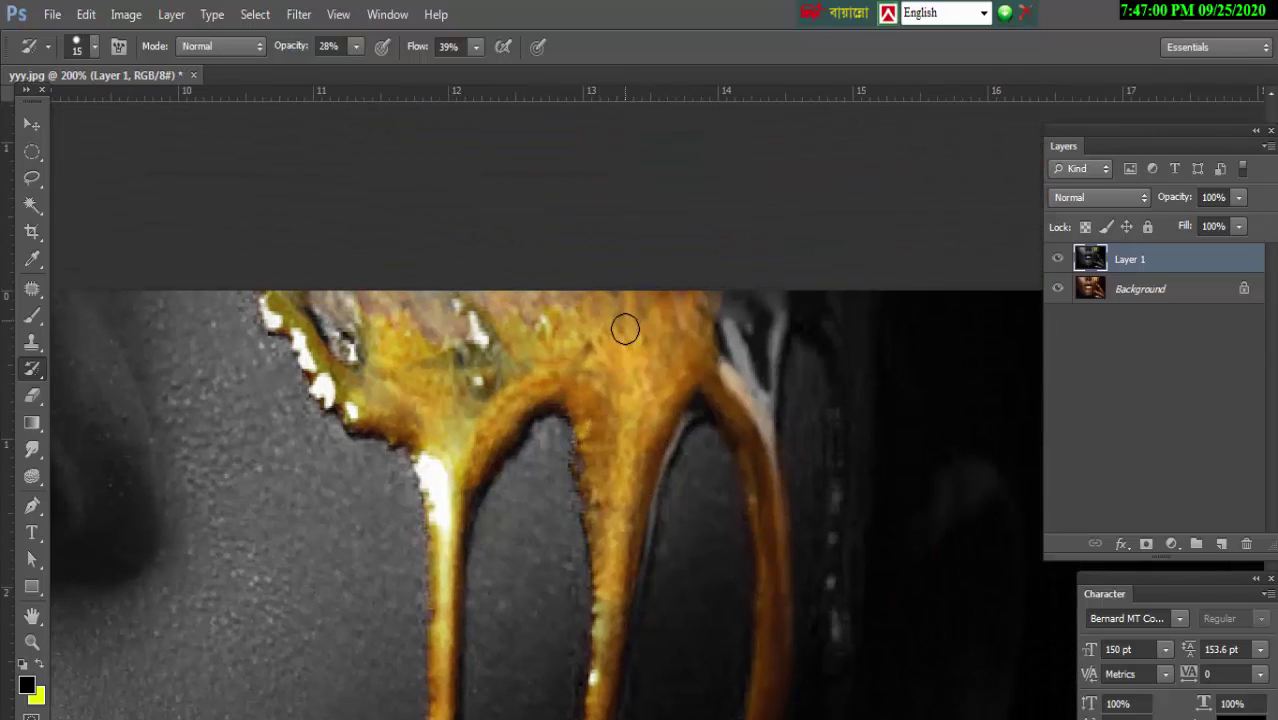
pyautogui.click(358, 49)
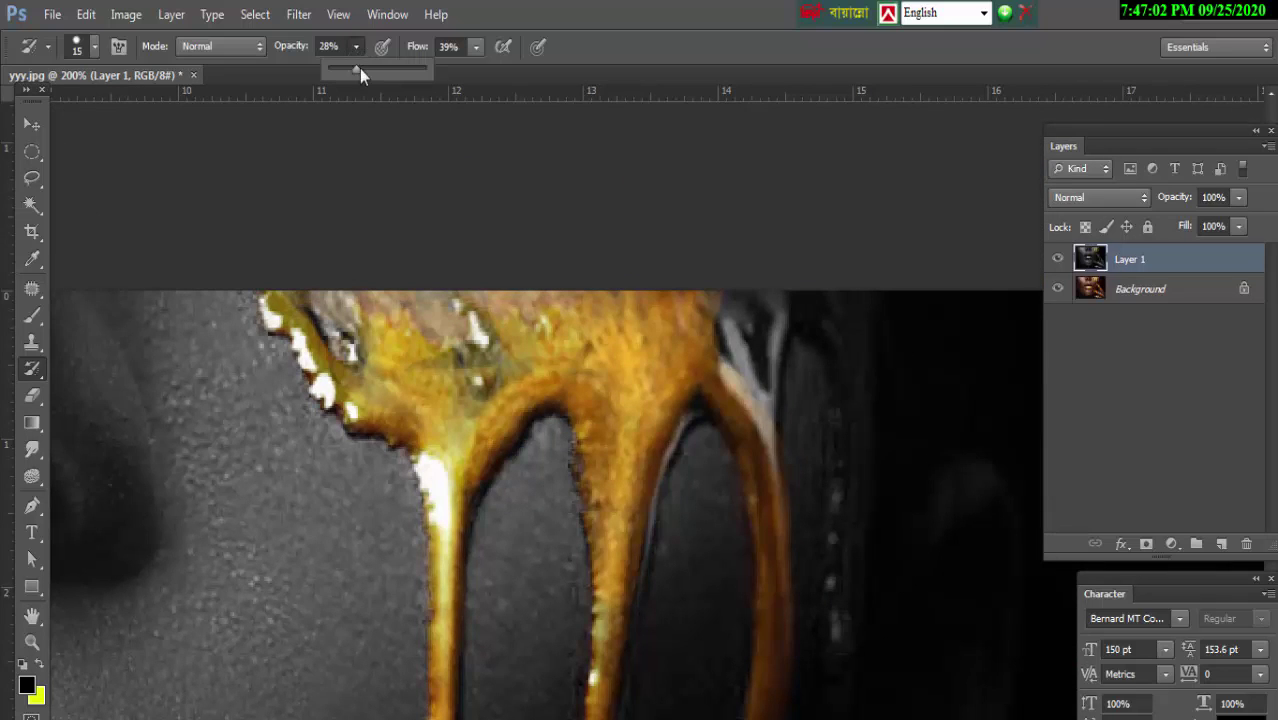
pyautogui.moveTo(359, 68); pyautogui.dragTo(478, 60)
pyautogui.click(477, 48)
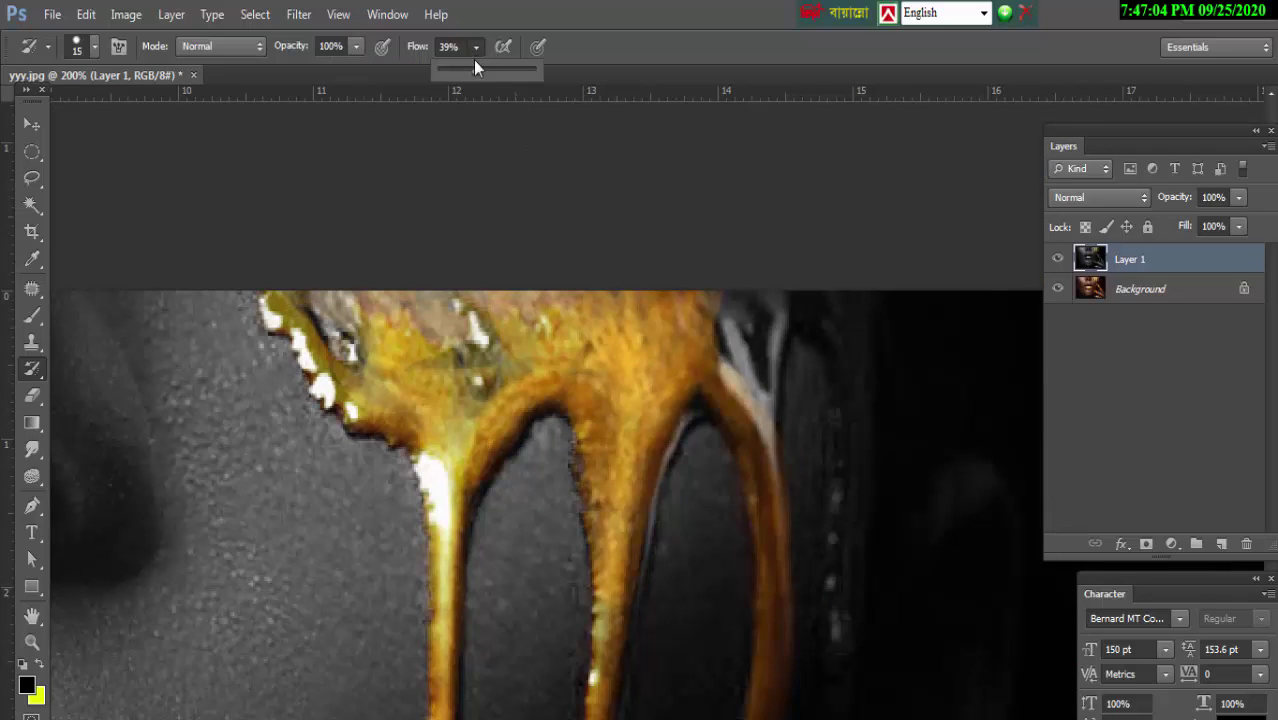
pyautogui.moveTo(568, 108)
pyautogui.mouseDown()
pyautogui.moveTo(610, 351)
pyautogui.moveTo(618, 331)
pyautogui.moveTo(613, 363)
pyautogui.moveTo(529, 321)
pyautogui.moveTo(532, 307)
pyautogui.moveTo(656, 301)
pyautogui.moveTo(305, 308)
pyautogui.moveTo(357, 354)
pyautogui.moveTo(323, 311)
pyautogui.moveTo(277, 294)
pyautogui.moveTo(374, 394)
pyautogui.moveTo(368, 328)
pyautogui.moveTo(422, 408)
pyautogui.moveTo(419, 322)
pyautogui.moveTo(471, 337)
pyautogui.moveTo(505, 300)
pyautogui.moveTo(508, 337)
pyautogui.moveTo(472, 409)
pyautogui.moveTo(579, 351)
pyautogui.moveTo(602, 408)
pyautogui.moveTo(551, 365)
pyautogui.moveTo(479, 410)
pyautogui.moveTo(454, 462)
pyautogui.moveTo(416, 422)
pyautogui.moveTo(362, 402)
pyautogui.moveTo(496, 375)
pyautogui.moveTo(668, 314)
pyautogui.moveTo(648, 399)
pyautogui.moveTo(690, 294)
pyautogui.moveTo(619, 502)
pyautogui.moveTo(616, 448)
pyautogui.moveTo(622, 434)
pyautogui.moveTo(641, 454)
pyautogui.moveTo(608, 574)
pyautogui.moveTo(591, 402)
pyautogui.moveTo(551, 379)
pyautogui.moveTo(492, 419)
pyautogui.moveTo(442, 519)
pyautogui.moveTo(473, 457)
pyautogui.mouseUp()
pyautogui.hotkey('ctrl', '-')
pyautogui.hotkey('ctrl', '-')
pyautogui.hotkey('ctrl', '-')
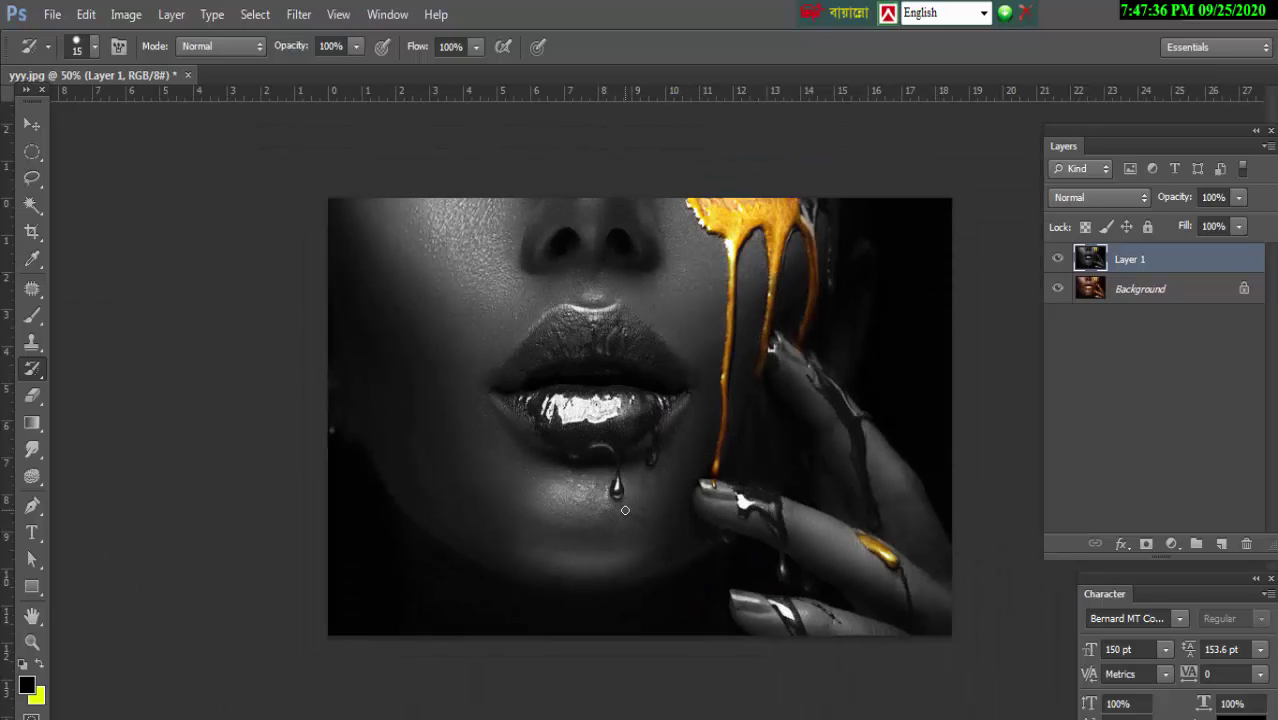
# - Paint bright gold across the lower lip and around its edges at 100% zoom
pyautogui.hotkey('ctrl', '+')
pyautogui.hotkey('ctrl', '+')
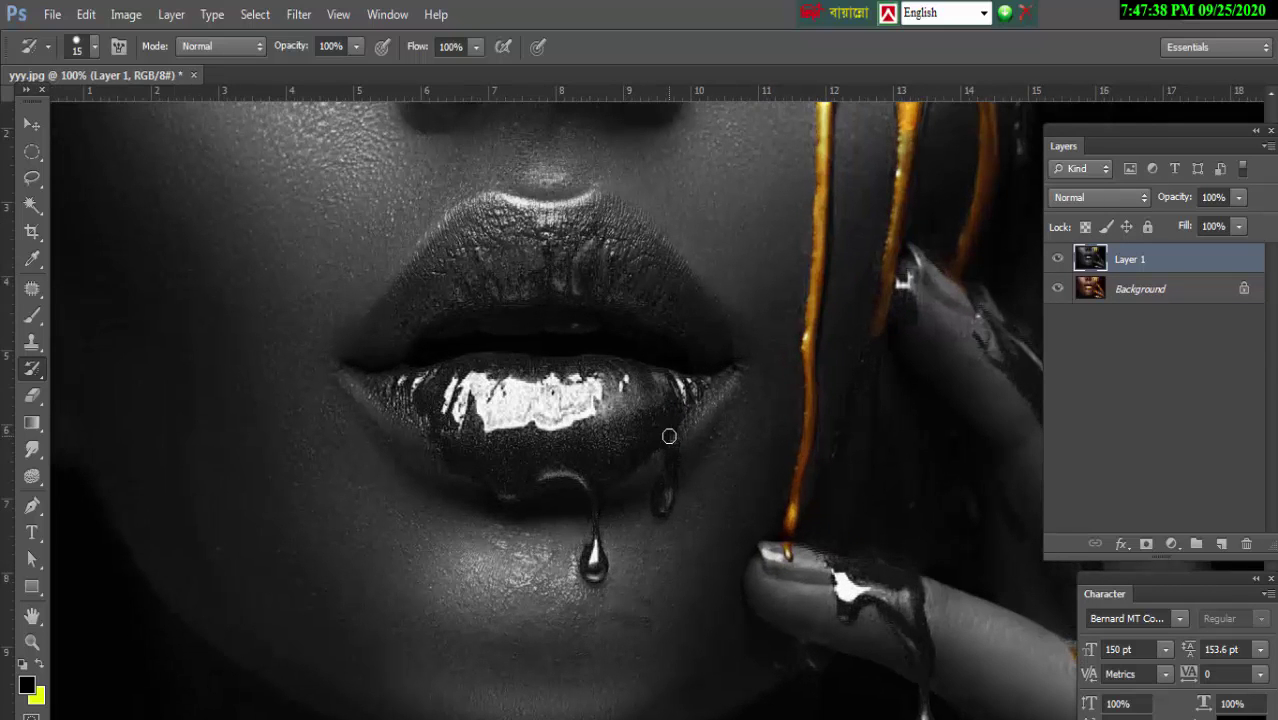
pyautogui.scroll(2, 669, 436)
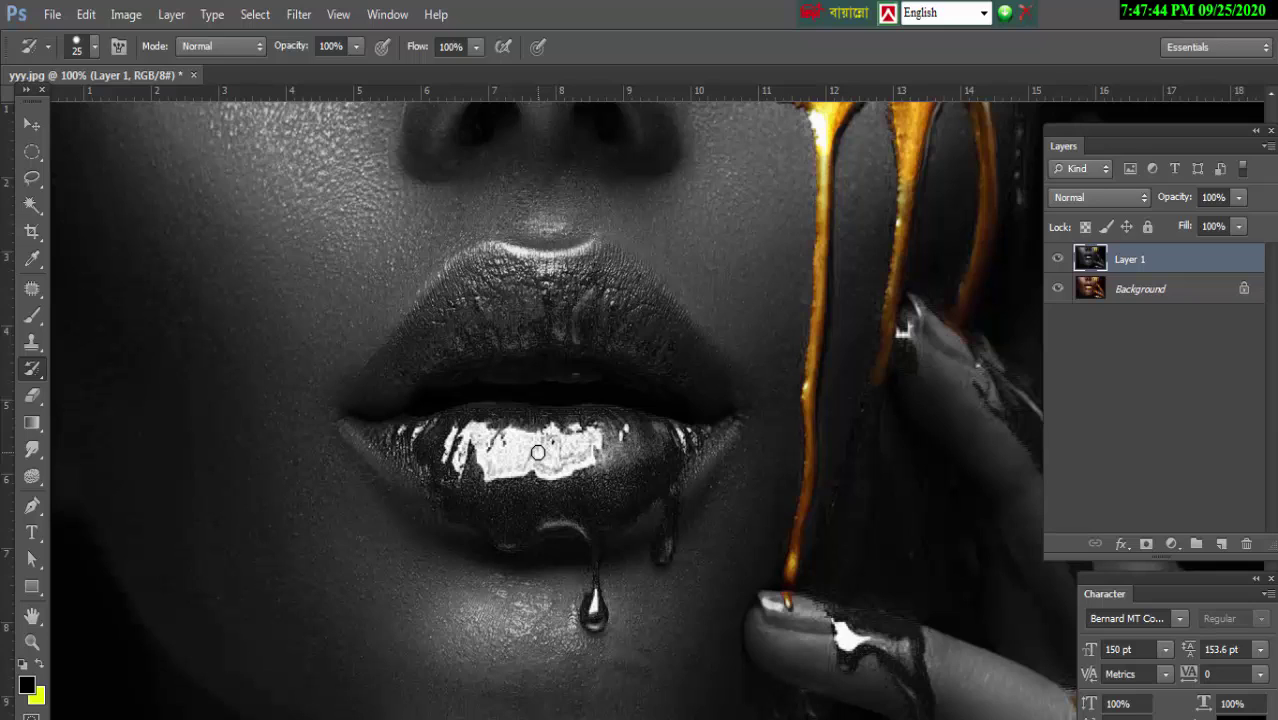
pyautogui.moveTo(517, 465)
pyautogui.mouseDown()
pyautogui.moveTo(601, 462)
pyautogui.moveTo(496, 491)
pyautogui.moveTo(436, 434)
pyautogui.moveTo(625, 425)
pyautogui.moveTo(635, 450)
pyautogui.moveTo(662, 438)
pyautogui.moveTo(605, 488)
pyautogui.moveTo(511, 498)
pyautogui.moveTo(432, 452)
pyautogui.moveTo(428, 432)
pyautogui.moveTo(599, 423)
pyautogui.moveTo(667, 439)
pyautogui.moveTo(620, 495)
pyautogui.moveTo(506, 516)
pyautogui.moveTo(398, 437)
pyautogui.moveTo(513, 420)
pyautogui.moveTo(631, 422)
pyautogui.moveTo(643, 436)
pyautogui.mouseUp()
pyautogui.moveTo(643, 436)
pyautogui.mouseDown()
pyautogui.moveTo(557, 502)
pyautogui.moveTo(405, 448)
pyautogui.moveTo(495, 520)
pyautogui.moveTo(601, 506)
pyautogui.mouseUp()
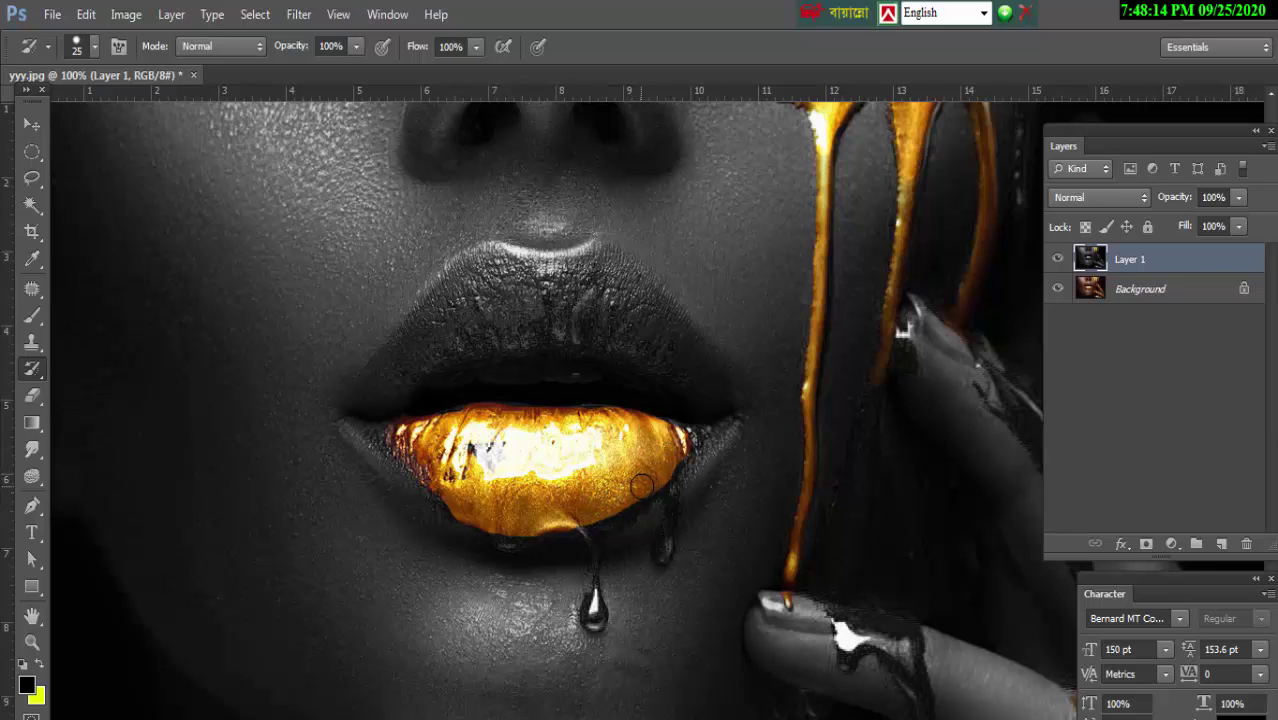
pyautogui.scroll(-1, 641, 484)
pyautogui.scroll(-2, 612, 464)
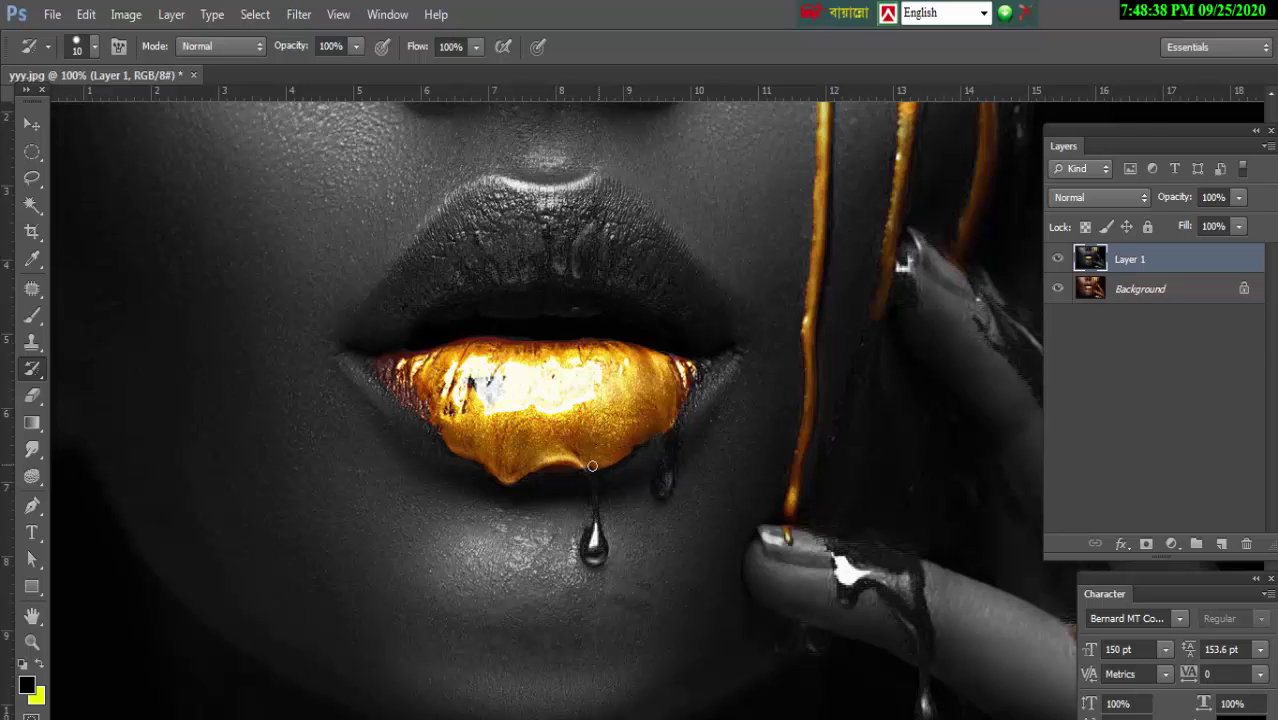
# - Shrink the brush and paint the long lip drop and its thin stream gold
pyautogui.scroll(3, 639, 441)
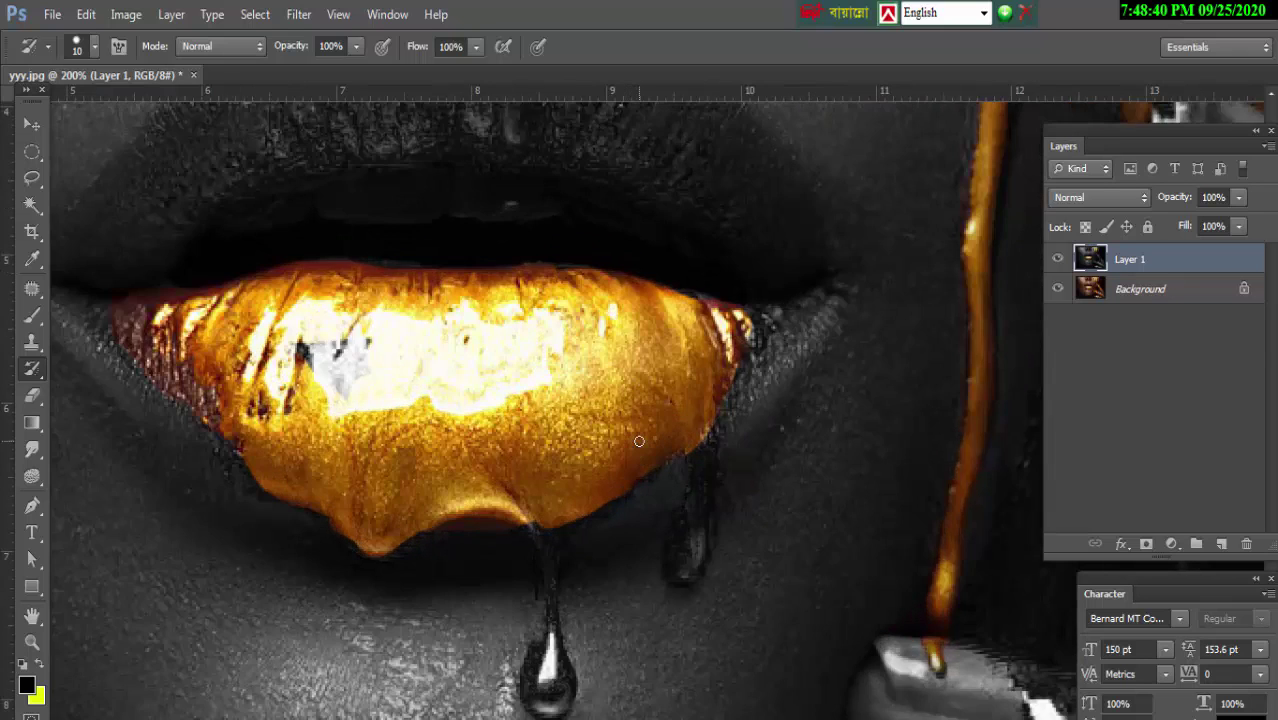
pyautogui.scroll(-3, 663, 453)
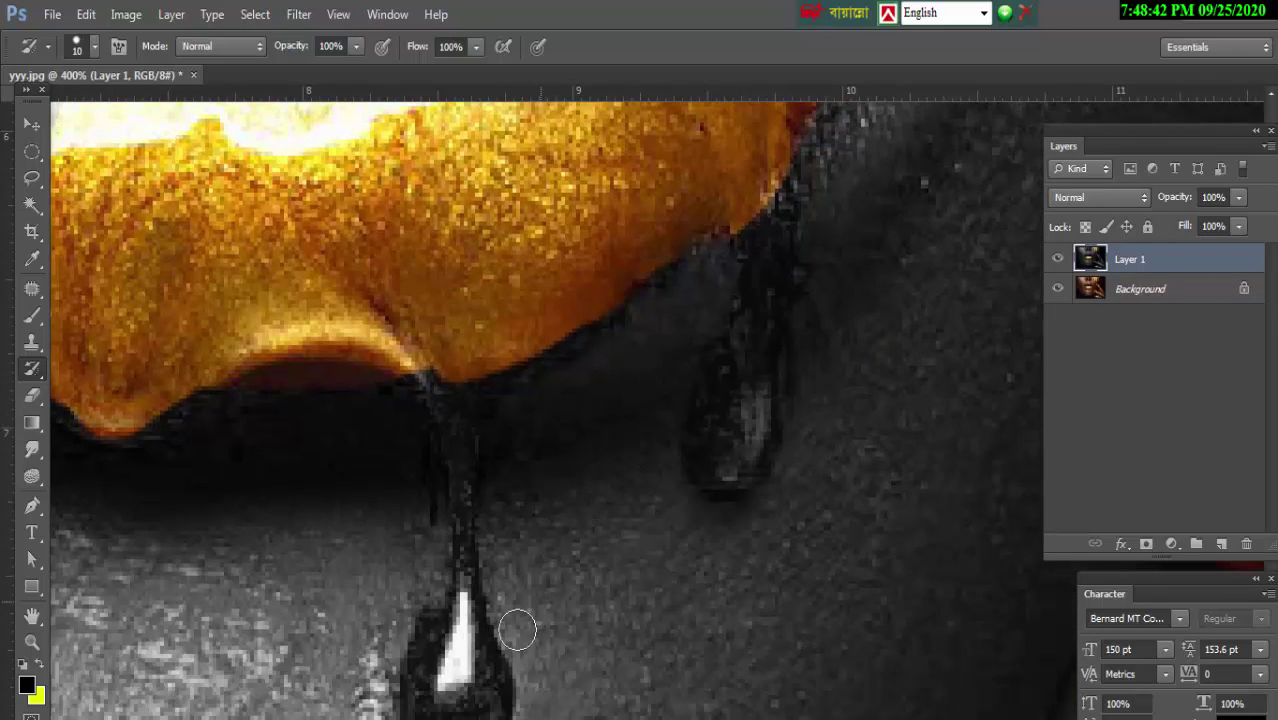
pyautogui.scroll(-1, 491, 625)
pyautogui.moveTo(491, 625)
pyautogui.mouseDown()
pyautogui.moveTo(471, 613)
pyautogui.moveTo(428, 620)
pyautogui.moveTo(450, 677)
pyautogui.moveTo(488, 692)
pyautogui.moveTo(470, 705)
pyautogui.moveTo(425, 688)
pyautogui.moveTo(458, 578)
pyautogui.moveTo(494, 662)
pyautogui.moveTo(465, 705)
pyautogui.moveTo(425, 695)
pyautogui.moveTo(462, 528)
pyautogui.moveTo(425, 351)
pyautogui.moveTo(442, 357)
pyautogui.moveTo(459, 411)
pyautogui.moveTo(452, 381)
pyautogui.moveTo(502, 334)
pyautogui.moveTo(471, 371)
pyautogui.moveTo(458, 487)
pyautogui.mouseUp()
pyautogui.press('[')
pyautogui.press('[')
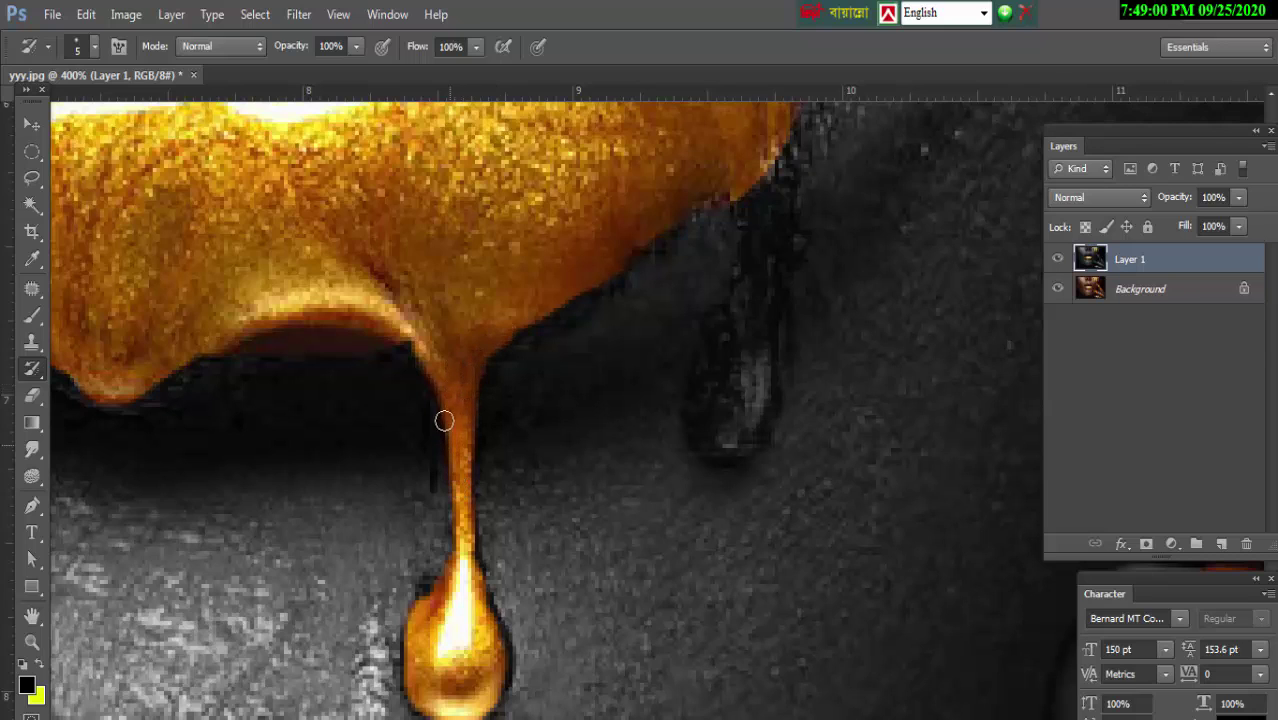
pyautogui.moveTo(444, 421); pyautogui.dragTo(409, 340)
pyautogui.moveTo(456, 510); pyautogui.dragTo(464, 586)
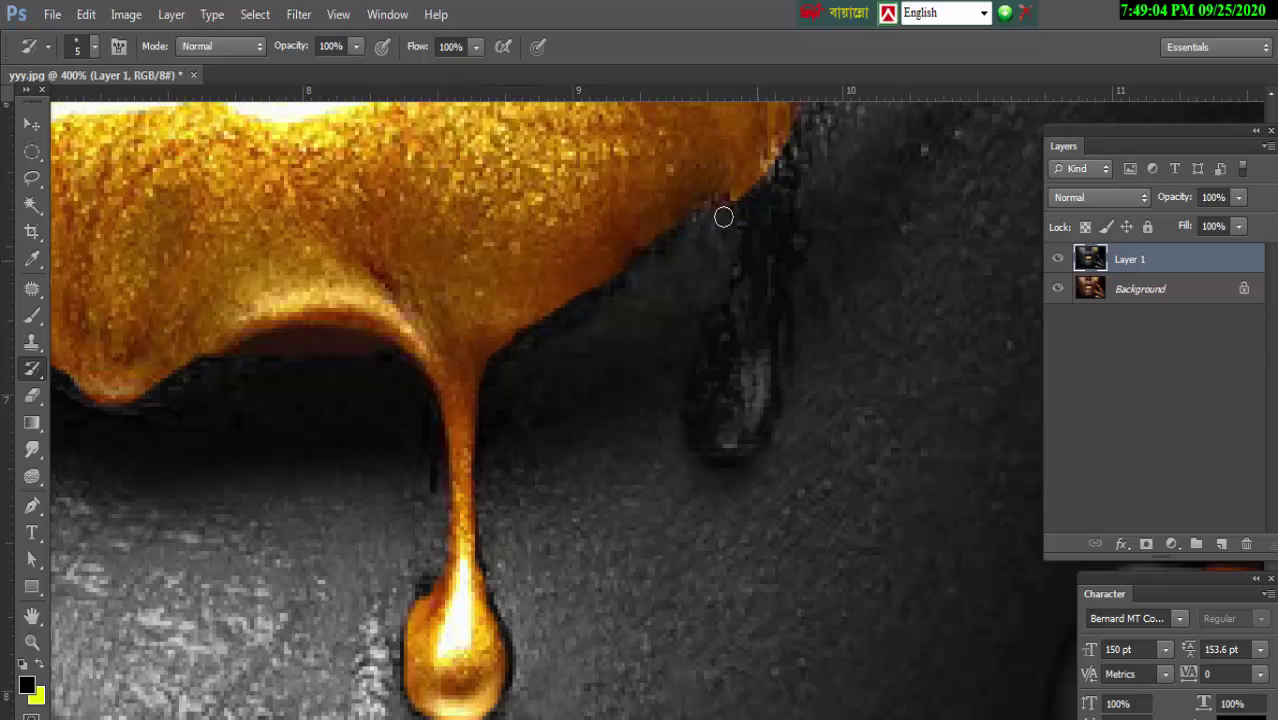
# - Smudge gold down from the lower lip's right side into a second drip
pyautogui.moveTo(745, 197); pyautogui.dragTo(752, 258)
pyautogui.moveTo(765, 174); pyautogui.dragTo(767, 234)
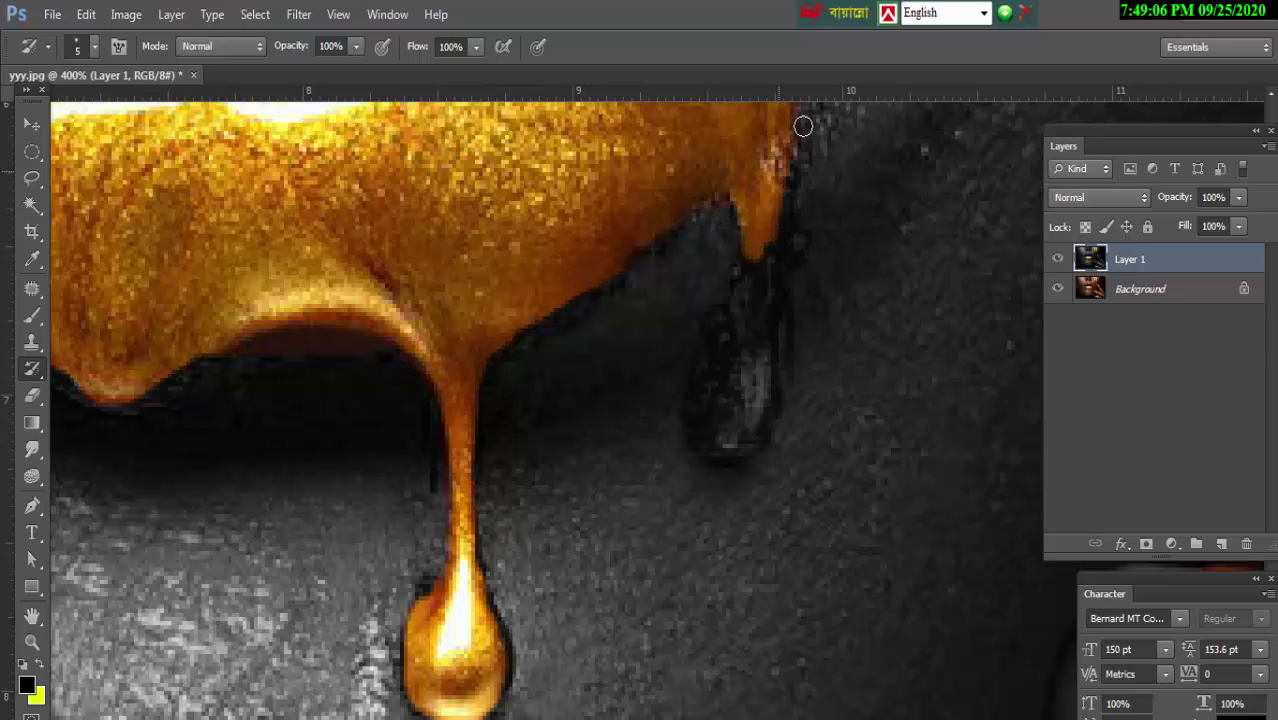
pyautogui.moveTo(807, 123); pyautogui.dragTo(747, 343)
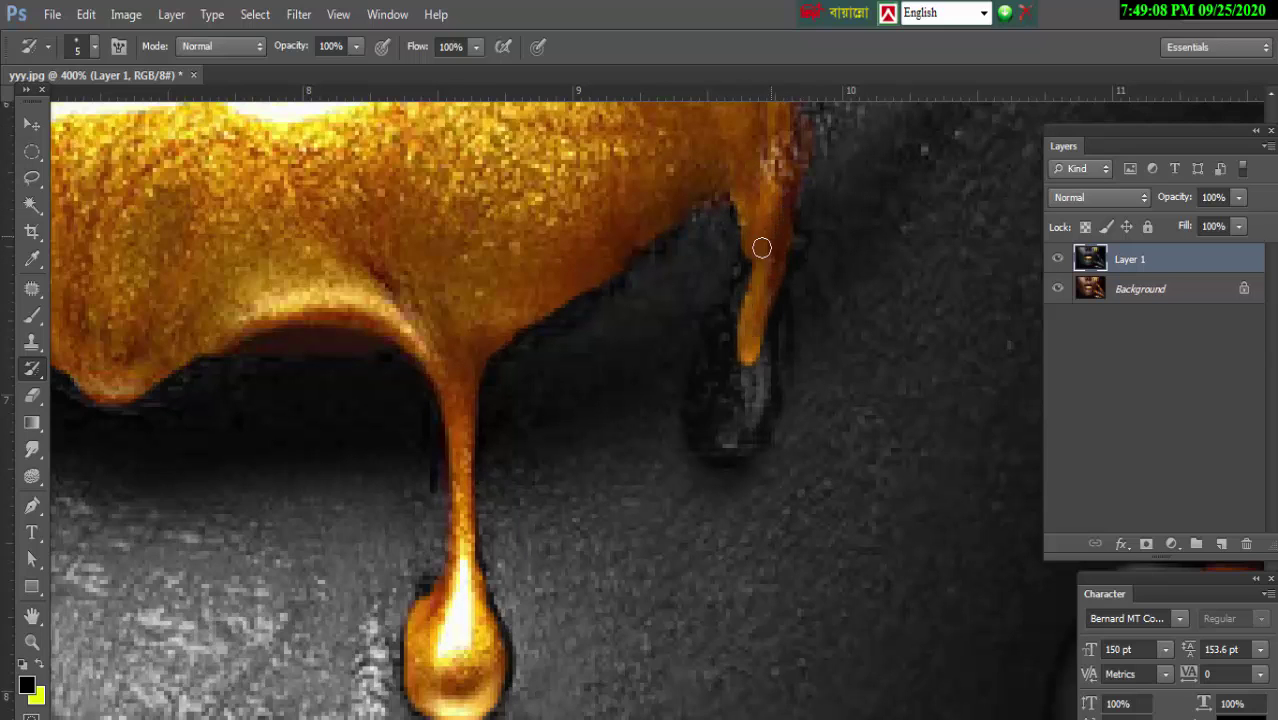
pyautogui.moveTo(762, 246)
pyautogui.mouseDown()
pyautogui.moveTo(688, 414)
pyautogui.moveTo(725, 451)
pyautogui.moveTo(753, 434)
pyautogui.moveTo(768, 314)
pyautogui.moveTo(745, 440)
pyautogui.moveTo(719, 442)
pyautogui.moveTo(707, 397)
pyautogui.moveTo(751, 329)
pyautogui.moveTo(711, 431)
pyautogui.mouseUp()
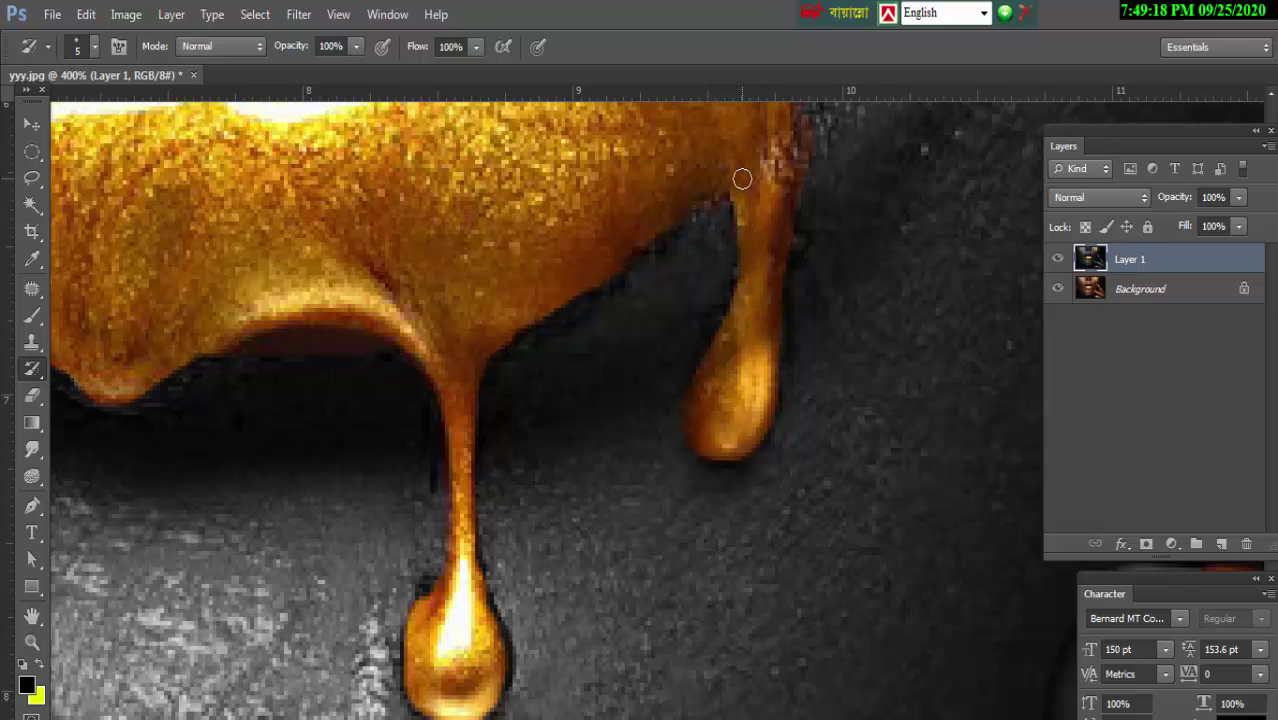
pyautogui.scroll(-1, 742, 178)
pyautogui.scroll(-1, 742, 178)
pyautogui.scroll(-1, 742, 178)
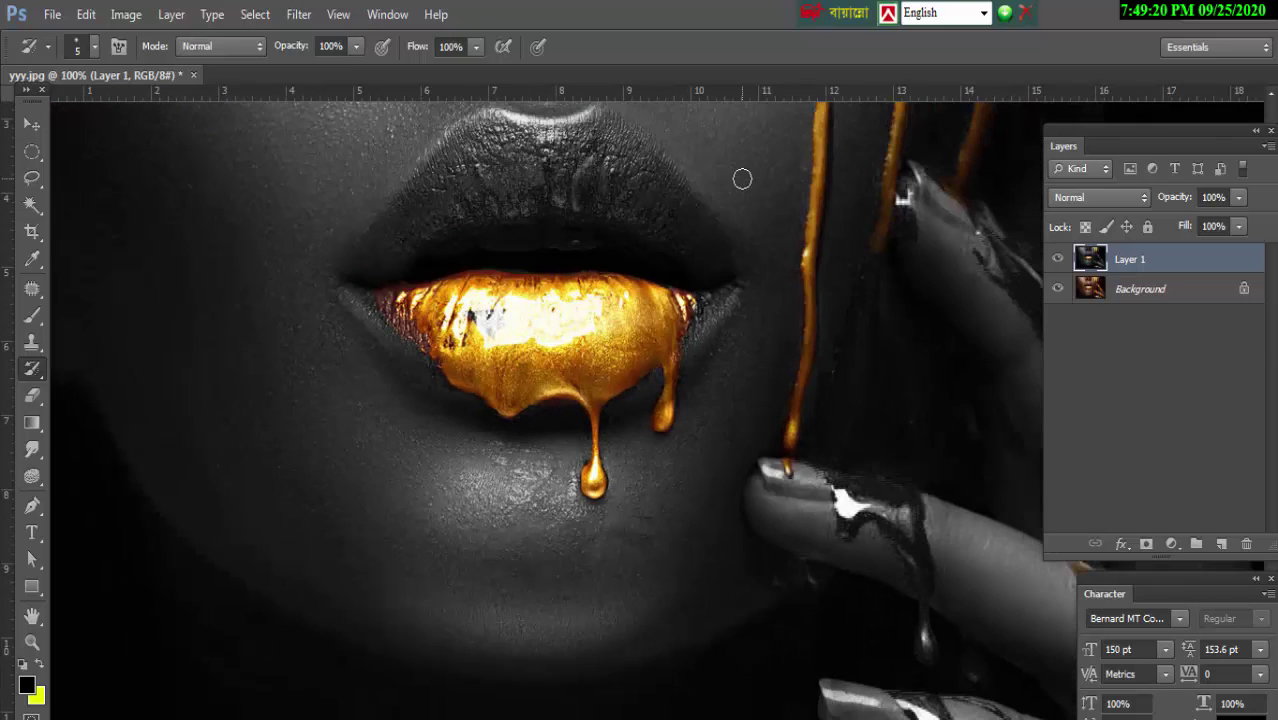
pyautogui.scroll(-1, 742, 178)
pyautogui.scroll(-1, 742, 178)
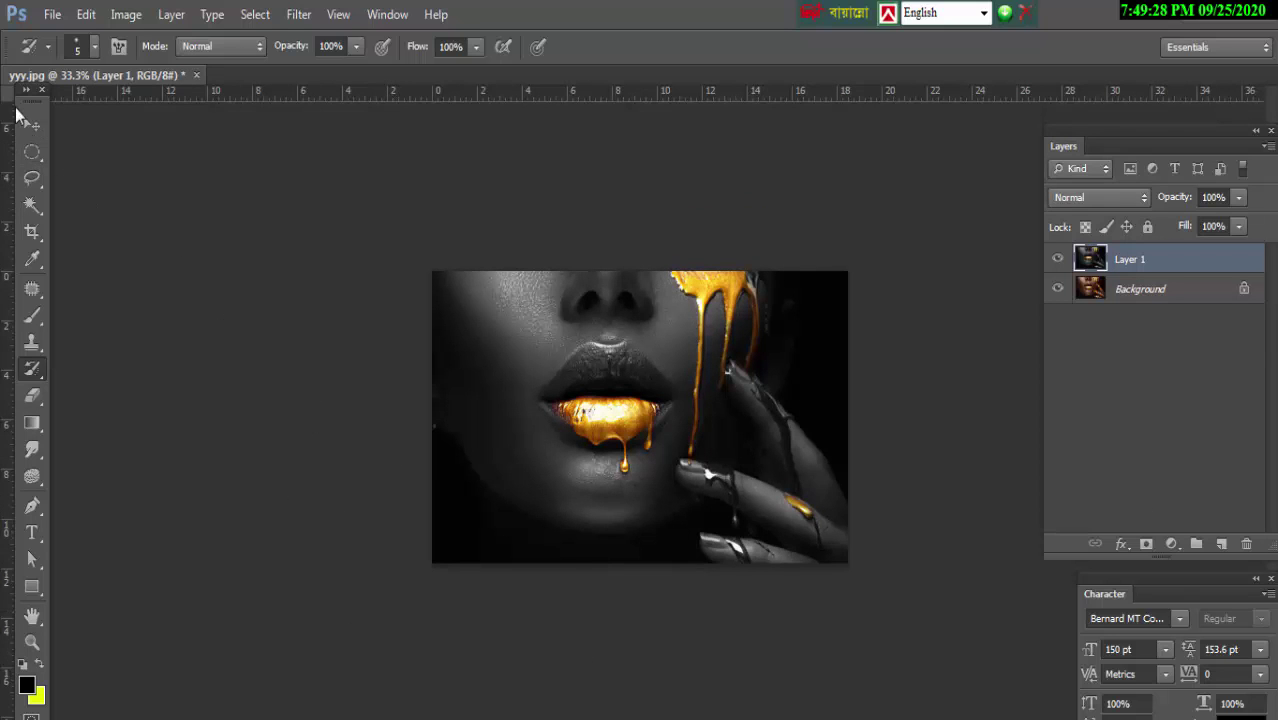
pyautogui.click(32, 124)
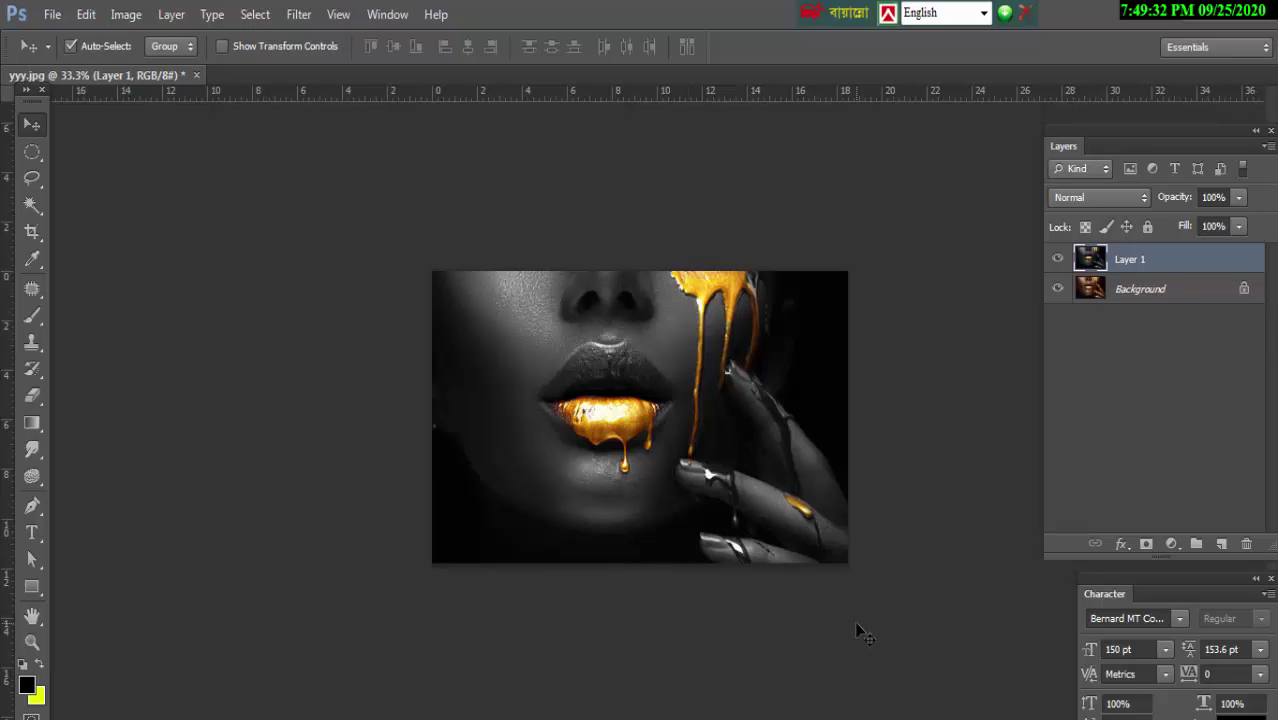
pyautogui.hotkey('ctrl', '+')
pyautogui.hotkey('ctrl', '+')
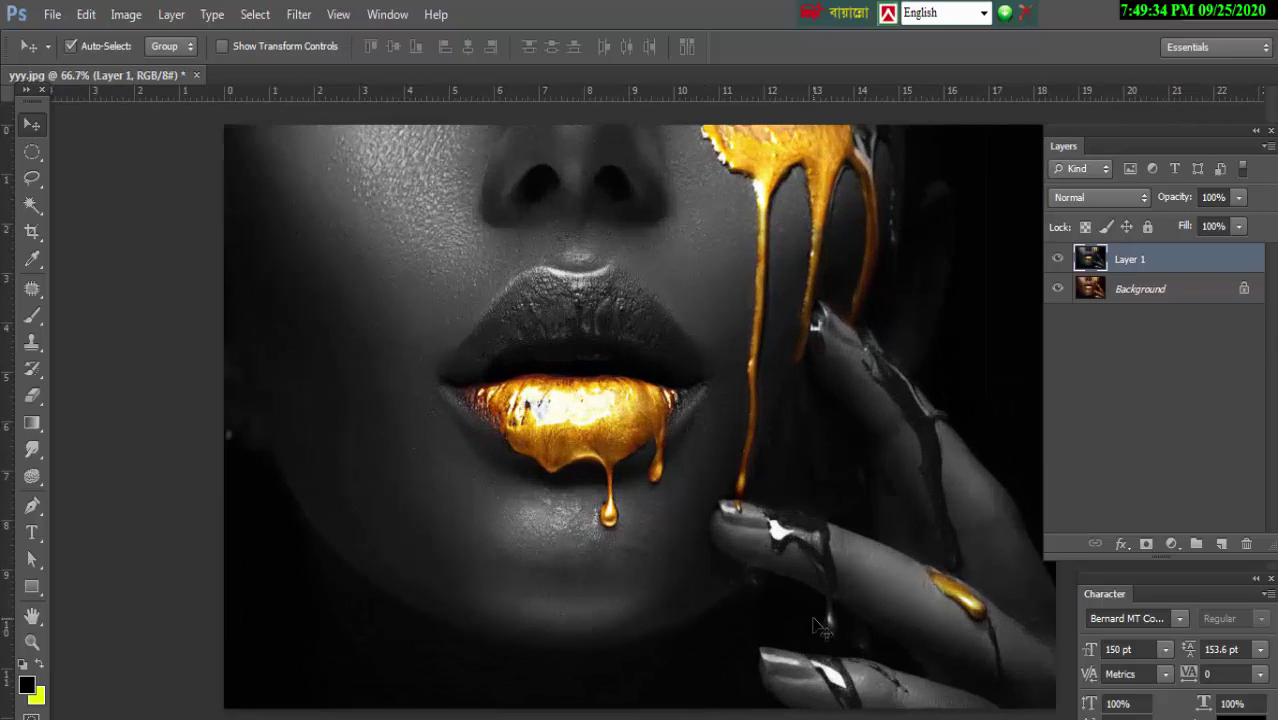